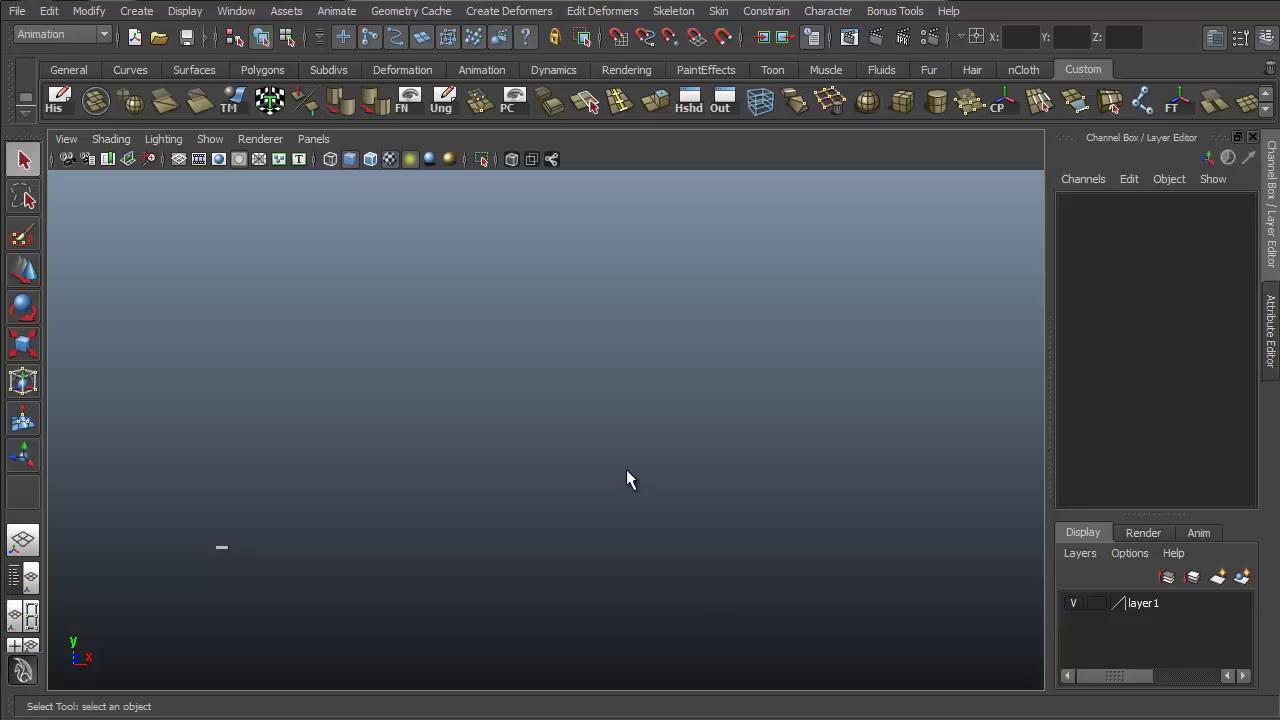
Step: Scale and rotate the title text so the words "Maya Toolbelt" stand readable in the perspective view
key("r")
left_click_drag(311, 543, 614, 505)
key("e")
middle_click_drag(604, 454, 717, 403, "alt")
left_click_drag(712, 450, 476, 489, "alt")
left_click_drag(268, 518, 656, 360)
right_click_drag(656, 360, 434, 394, "alt")
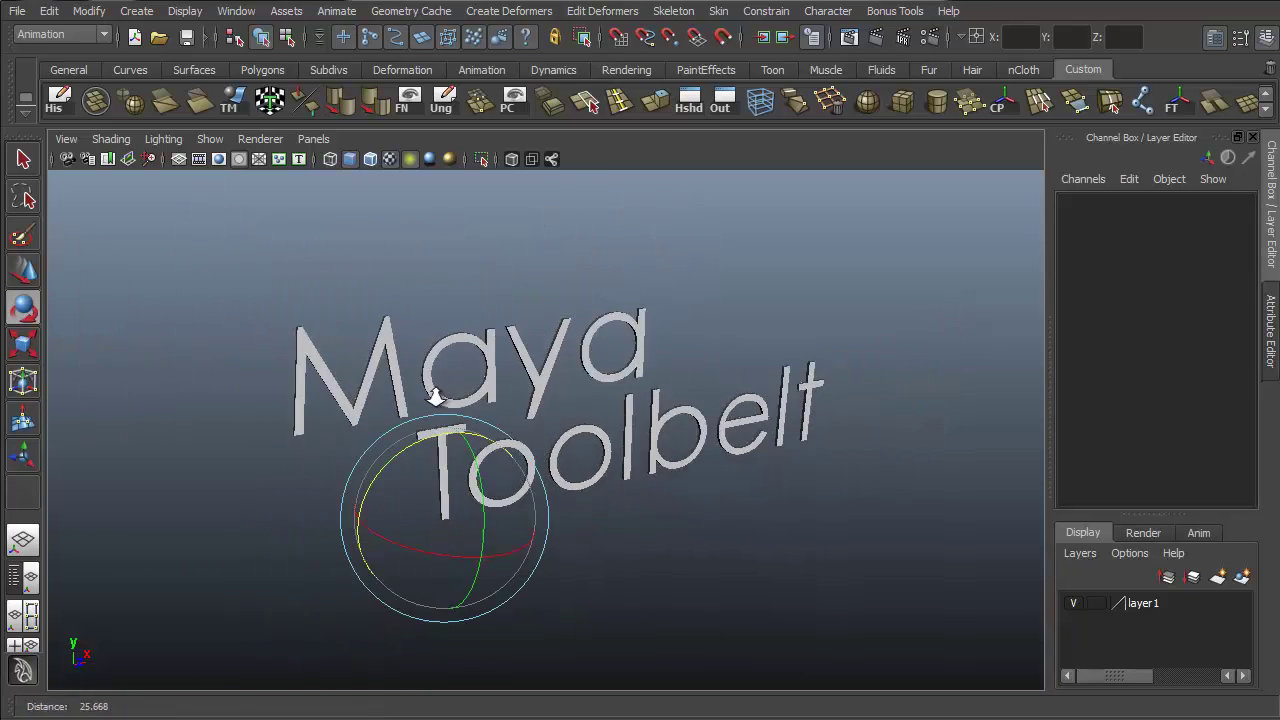
Step: Reposition the pivot of the small word "the" and place the word above the M of "Maya"
left_click_drag(480, 390, 435, 376, "alt")
key("w")
middle_click_drag(546, 337, 530, 407, "alt")
key("Insert")
left_click_drag(400, 556, 305, 370)
key("Insert")
left_click_drag(302, 306, 295, 172)
key("q")
left_click_drag(714, 450, 763, 463, "alt")
right_click_drag(763, 463, 837, 431, "alt")
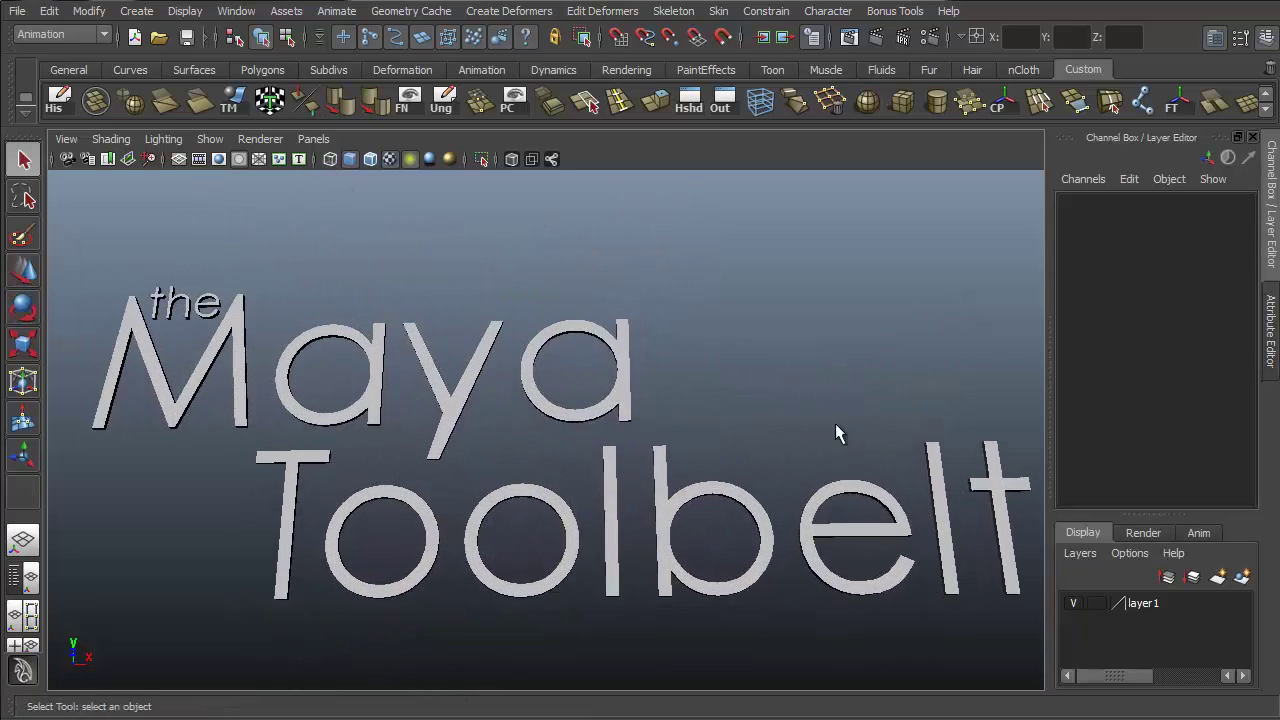
left_click_drag(837, 431, 845, 378, "alt")
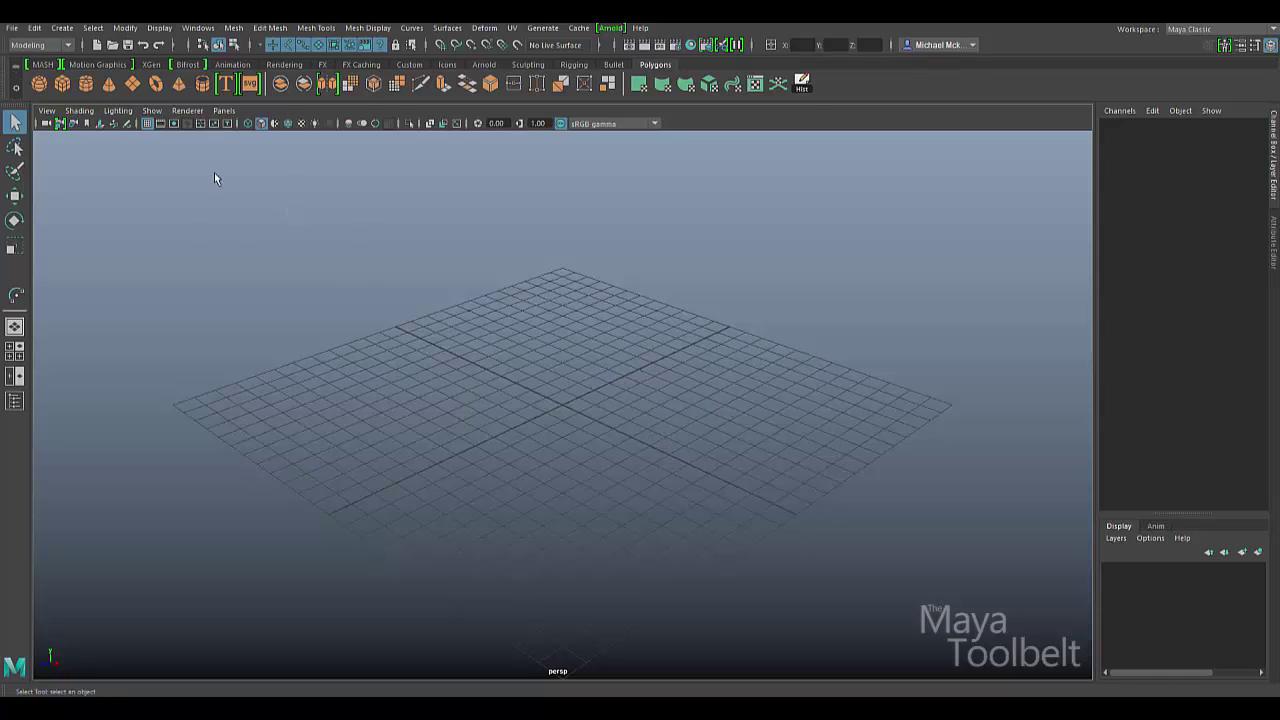
Step: Start a two point circular arc and place its two endpoints on the grid
left_click(62, 28)
mouse_move(165, 126)
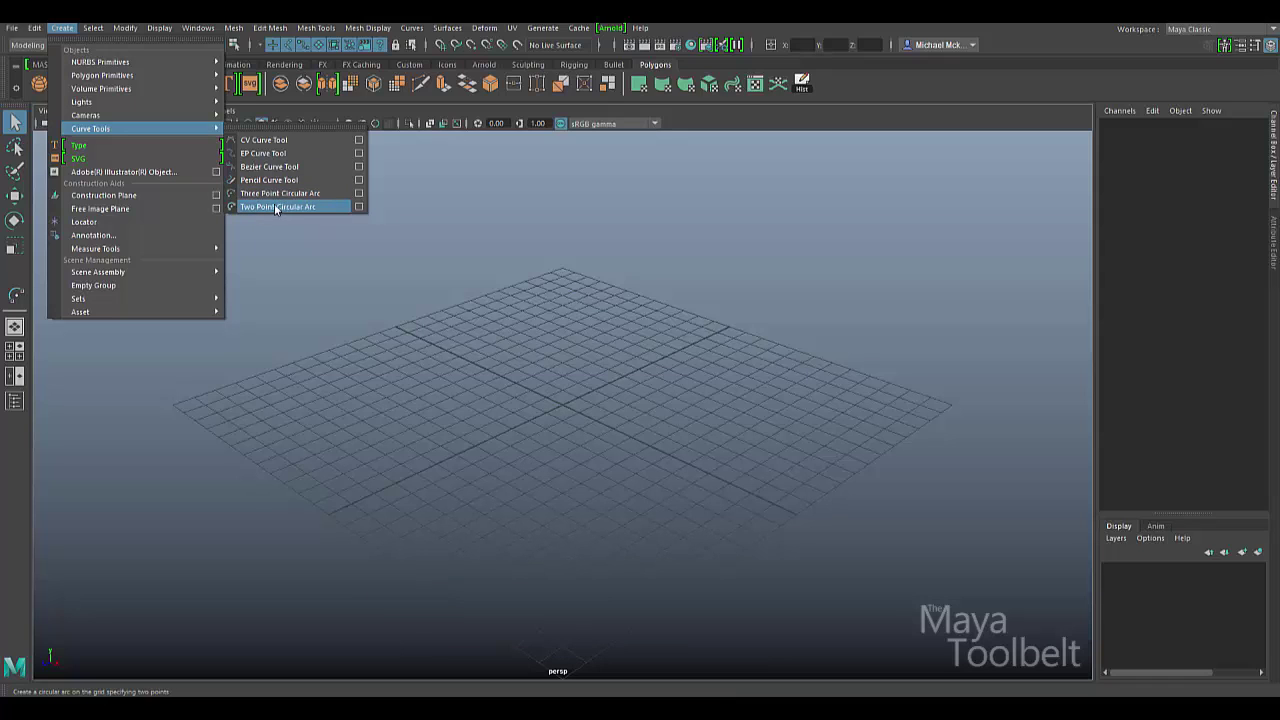
left_click(285, 206)
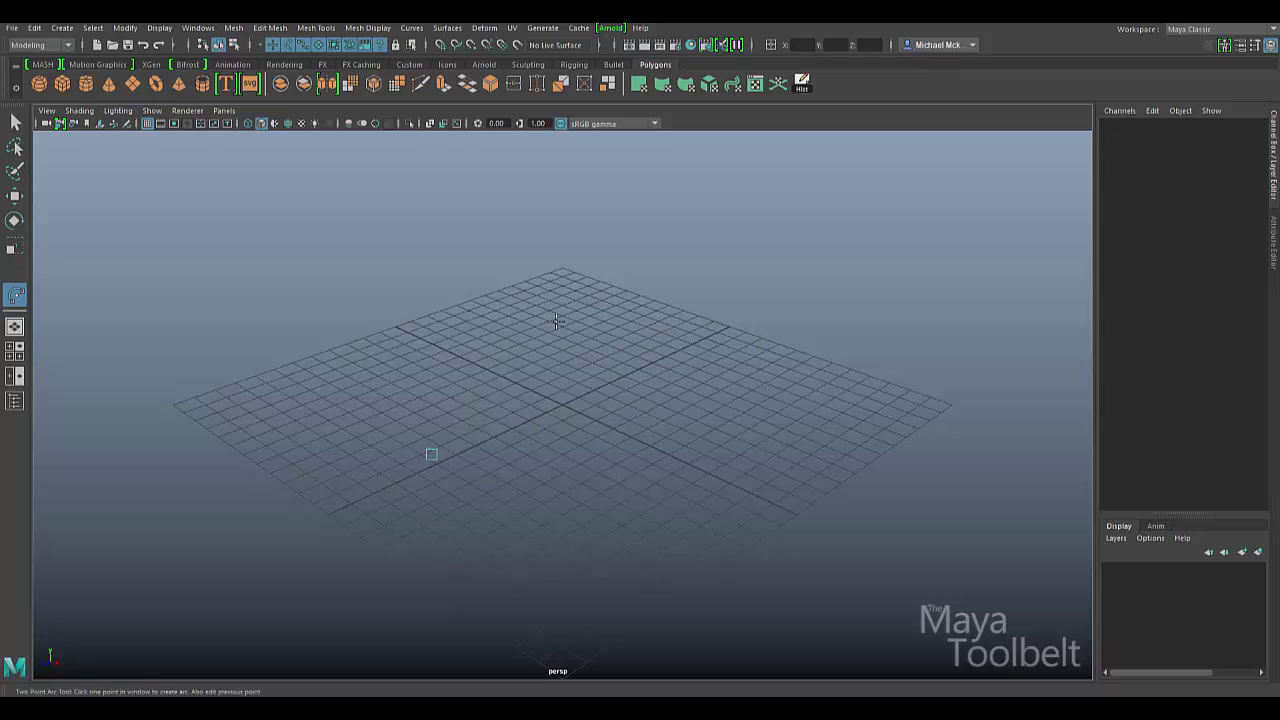
left_click_drag(607, 336, 444, 385)
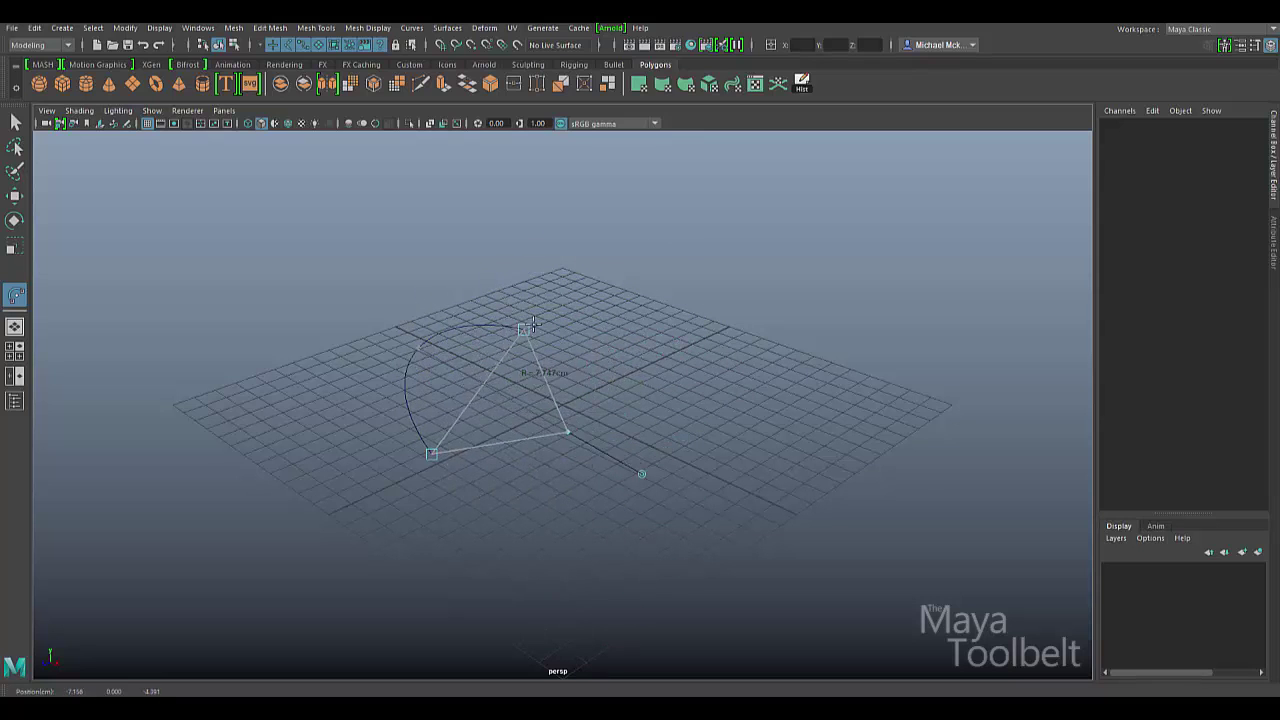
left_click_drag(595, 368, 608, 342)
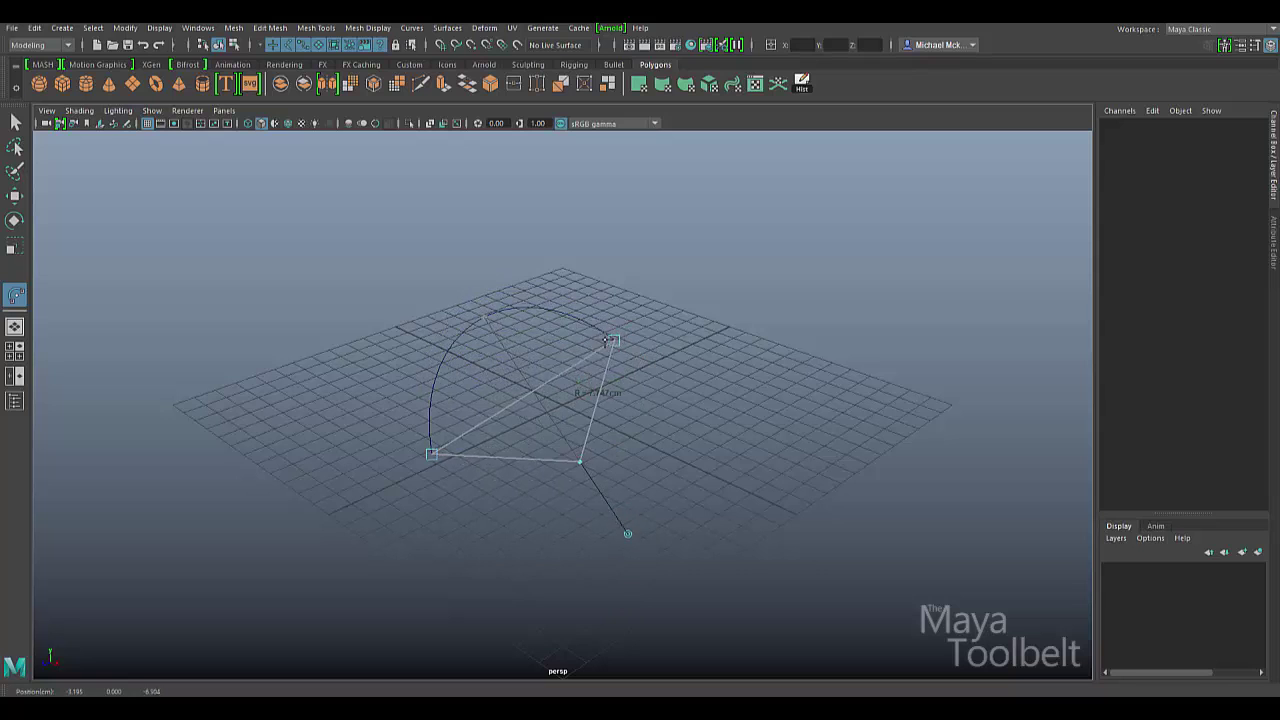
left_click_drag(628, 336, 440, 333)
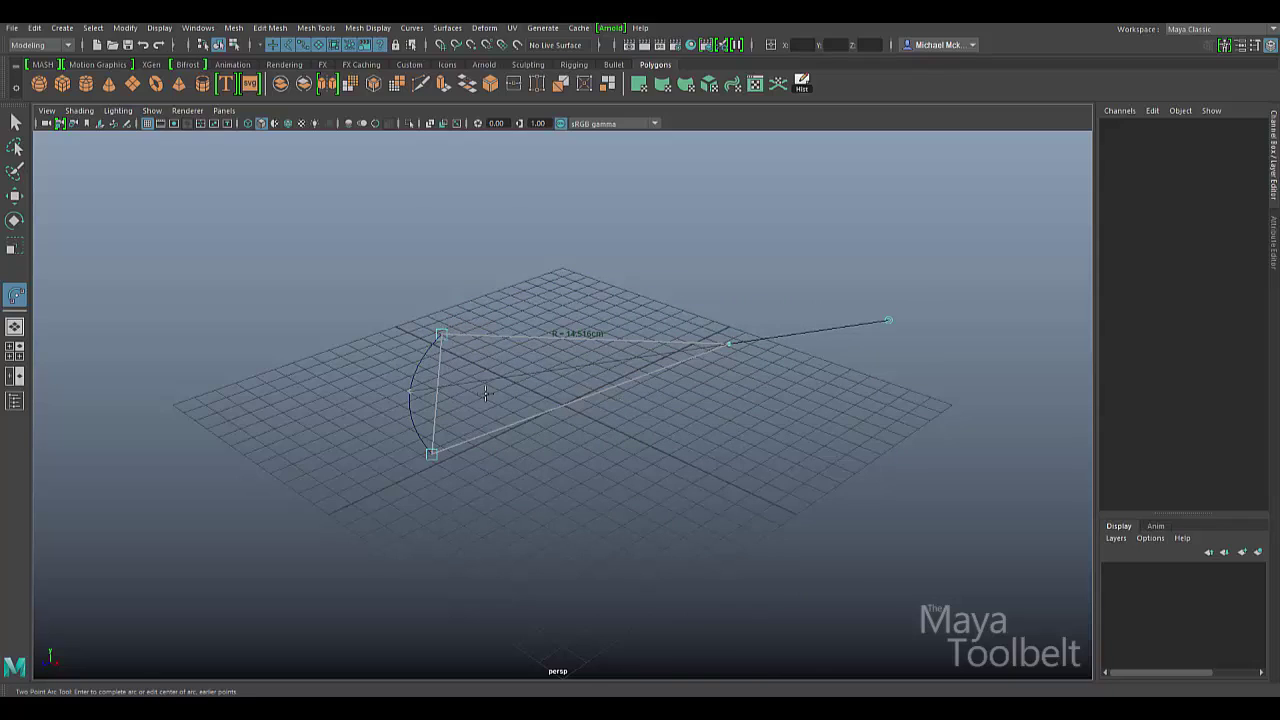
Step: Reduce the arc's radius to about 7.08 cm with its centre handle, then reposition both endpoints in 3D space
left_click_drag(485, 393, 803, 258, "alt")
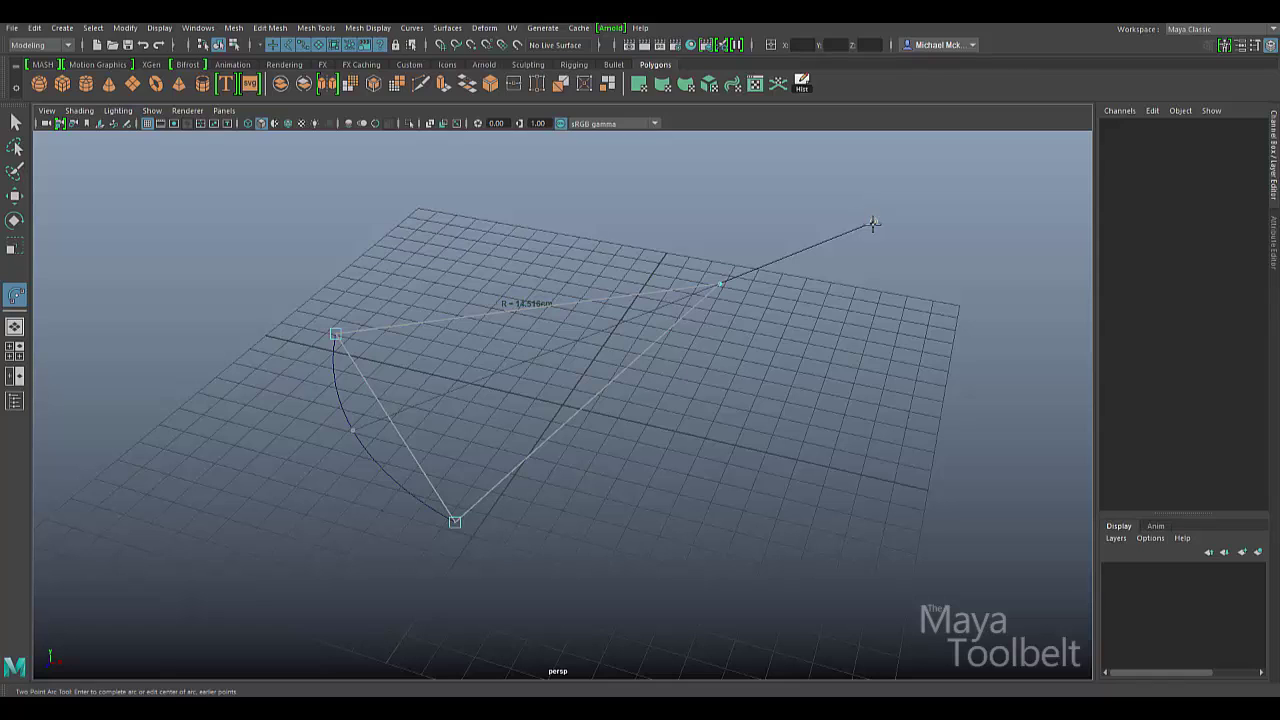
left_click_drag(720, 283, 322, 366)
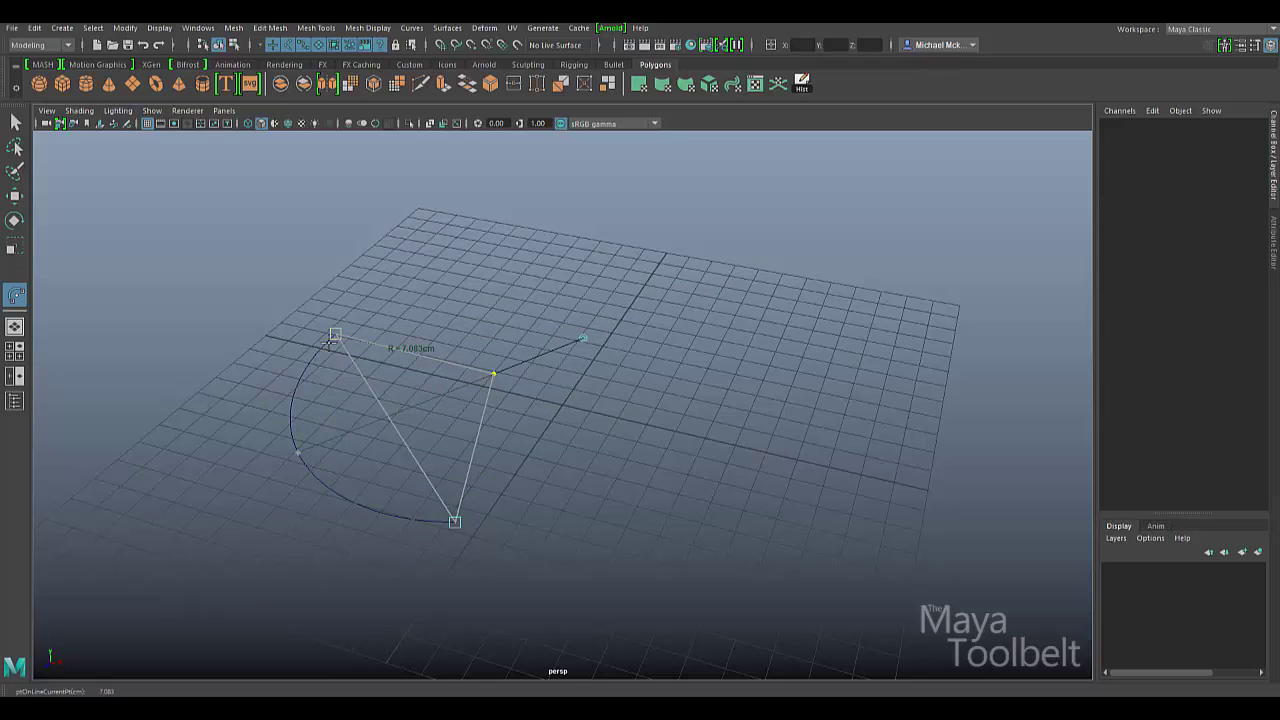
left_click_drag(575, 405, 475, 518, "alt")
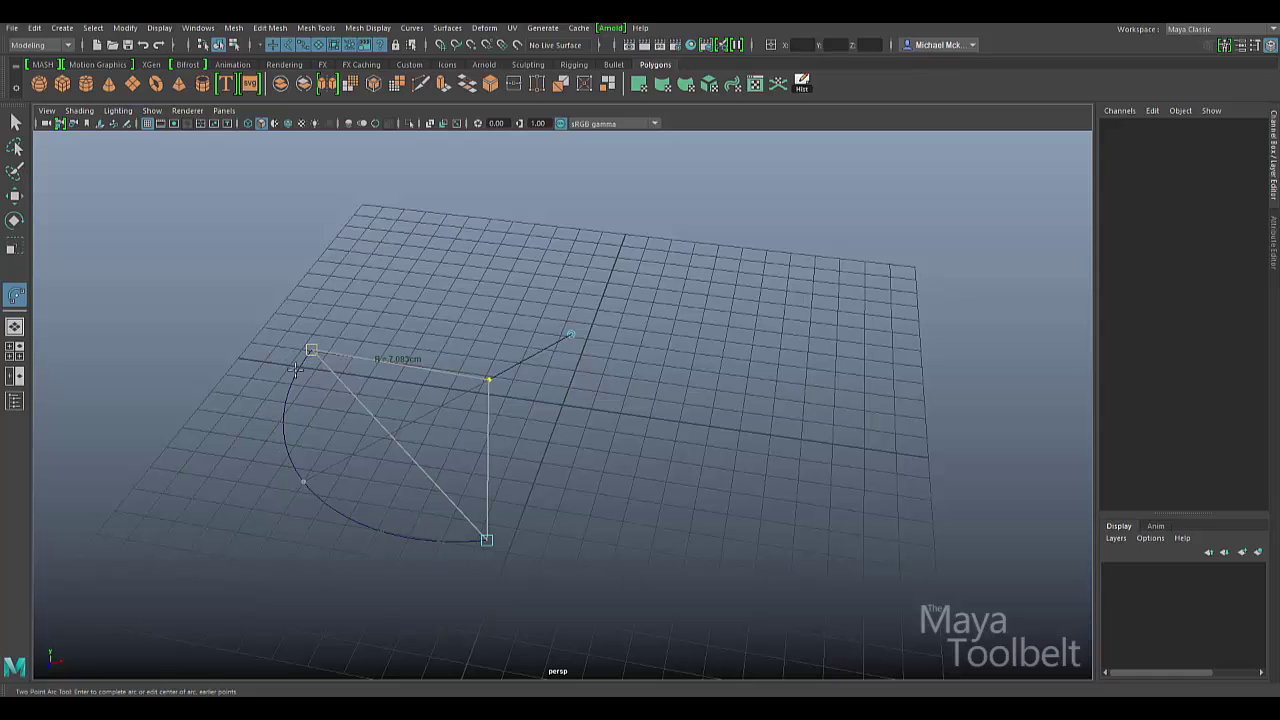
left_click_drag(313, 348, 668, 250)
left_click_drag(624, 297, 538, 297)
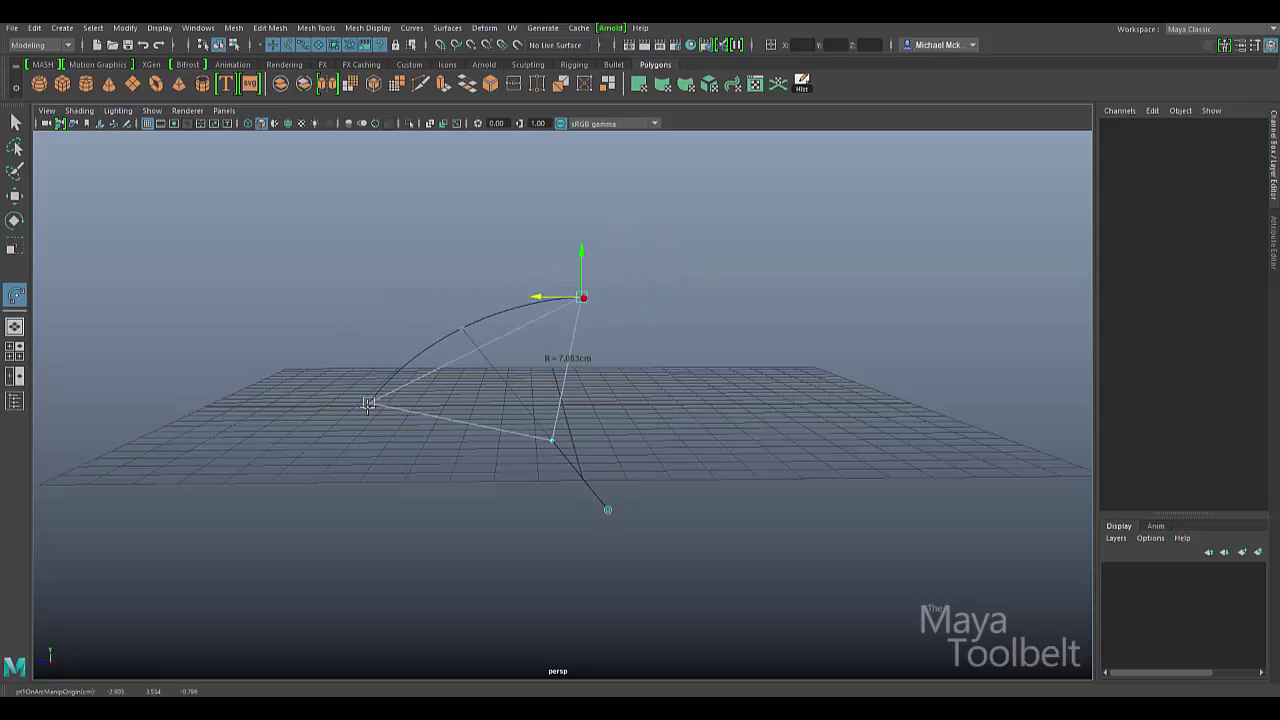
left_click_drag(368, 403, 609, 415)
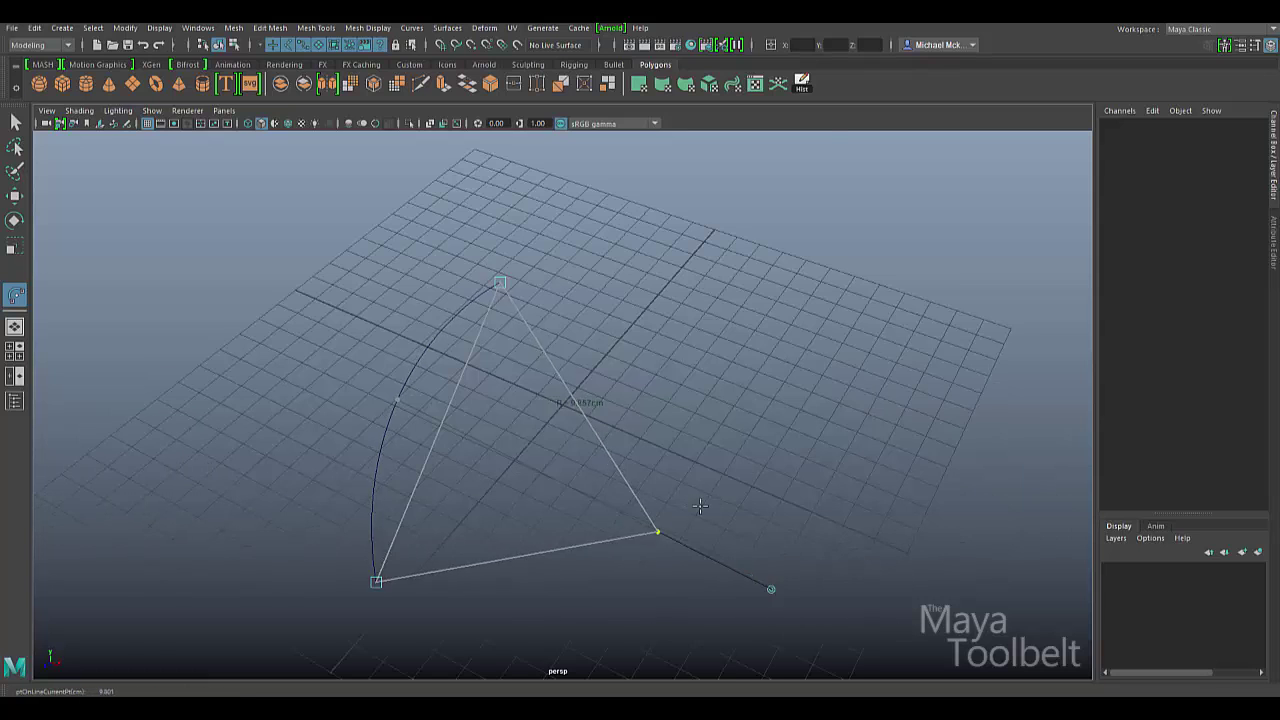
Step: Vary the arc's radius with the centre handle, finishing at about 6.0 cm
left_click_drag(657, 529, 423, 494)
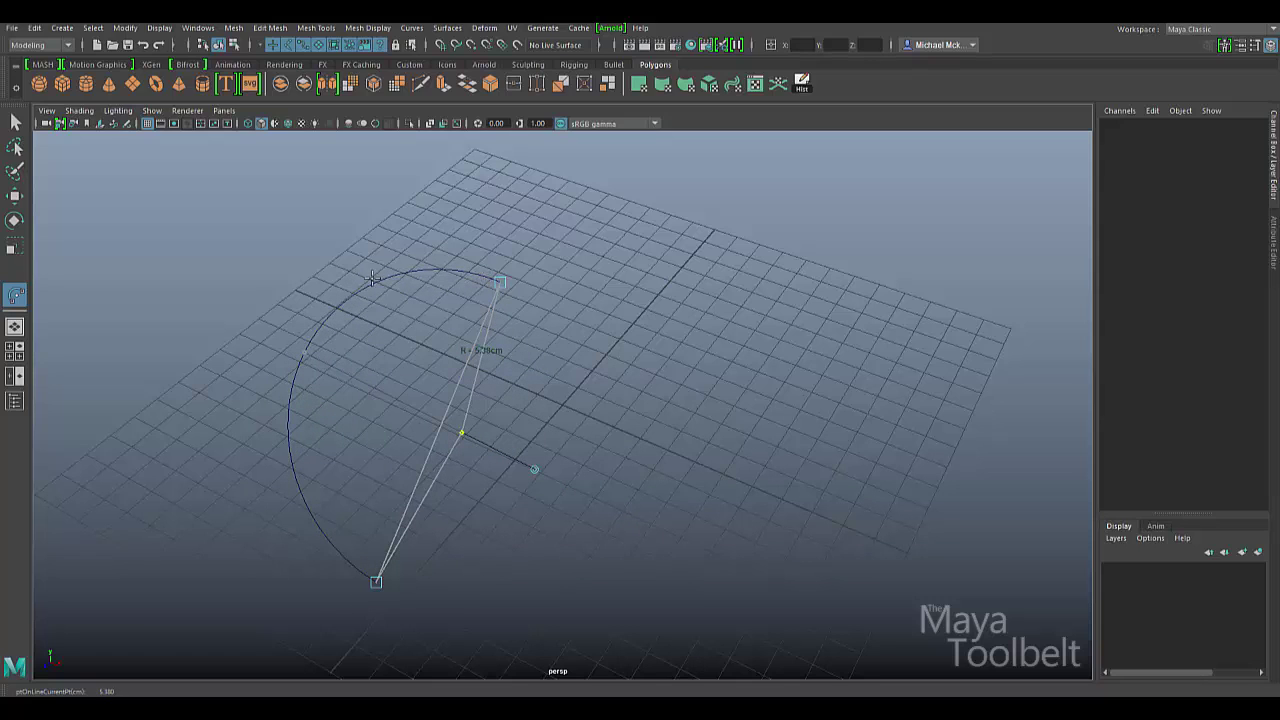
left_click_drag(462, 432, 634, 520)
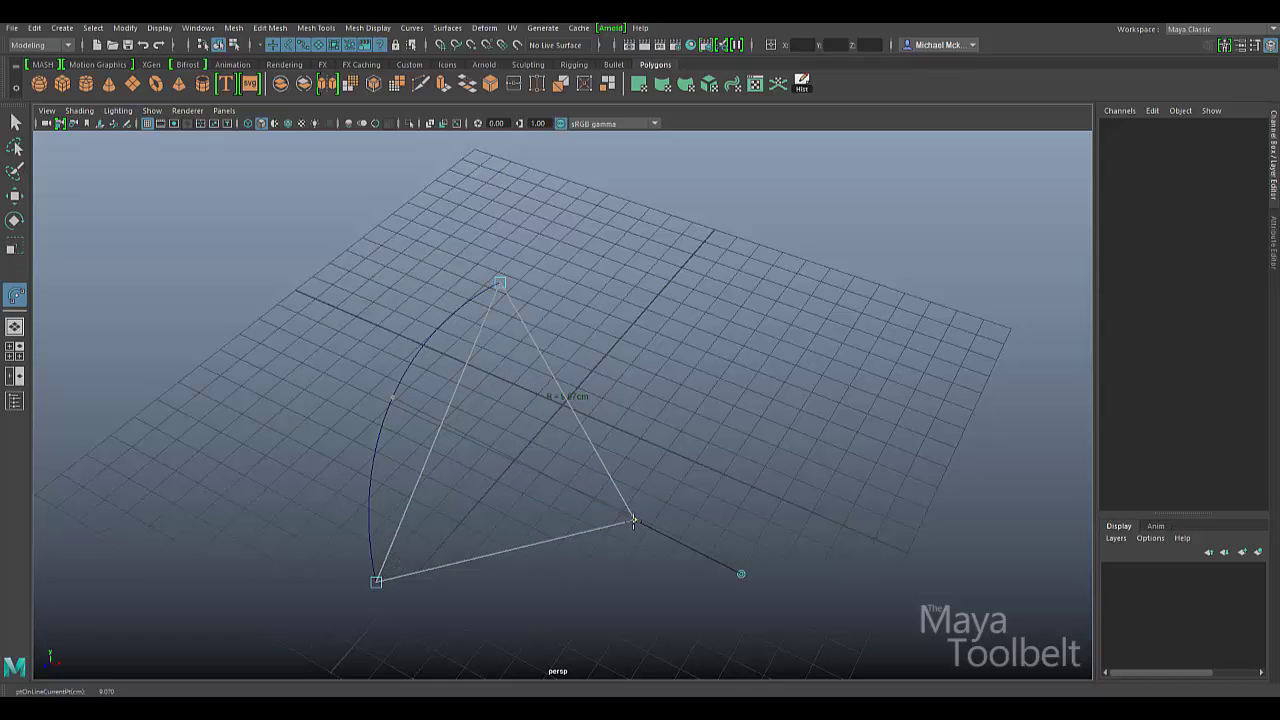
left_click_drag(633, 521, 523, 437)
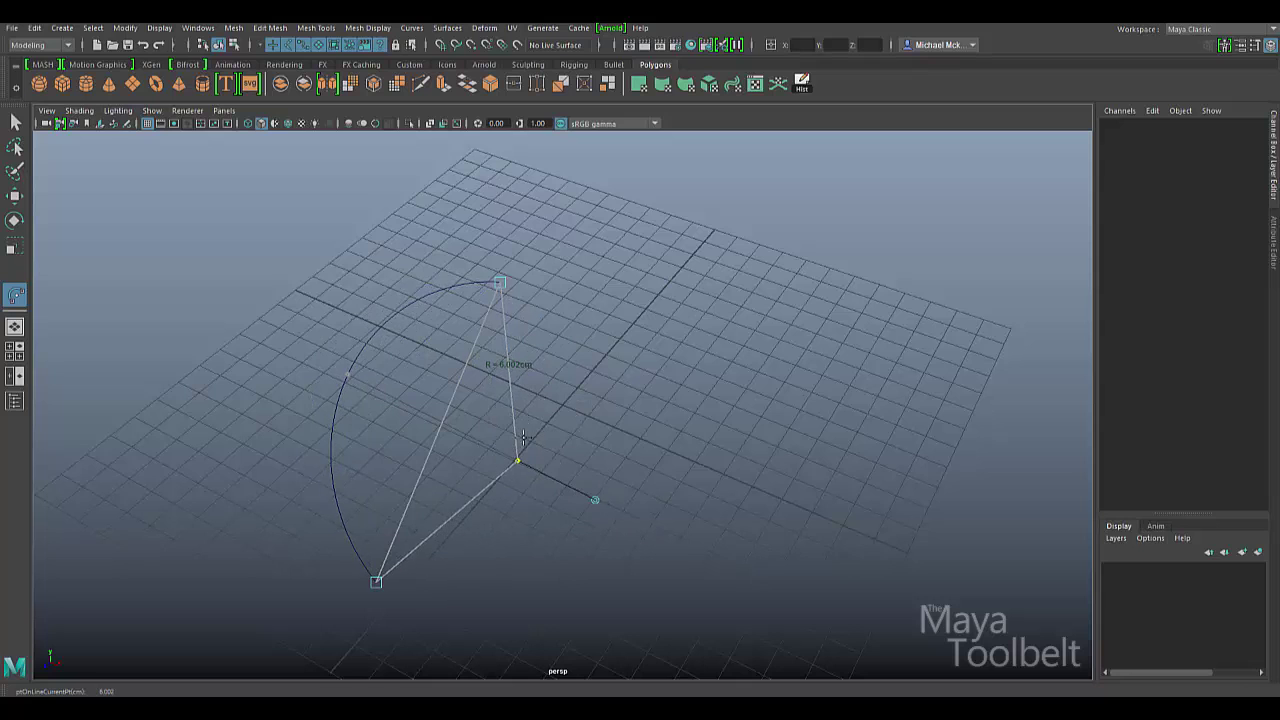
Step: Toggle the arc back and forth between its short and long sides, ending on the long side
left_click_drag(643, 403, 616, 483, "alt")
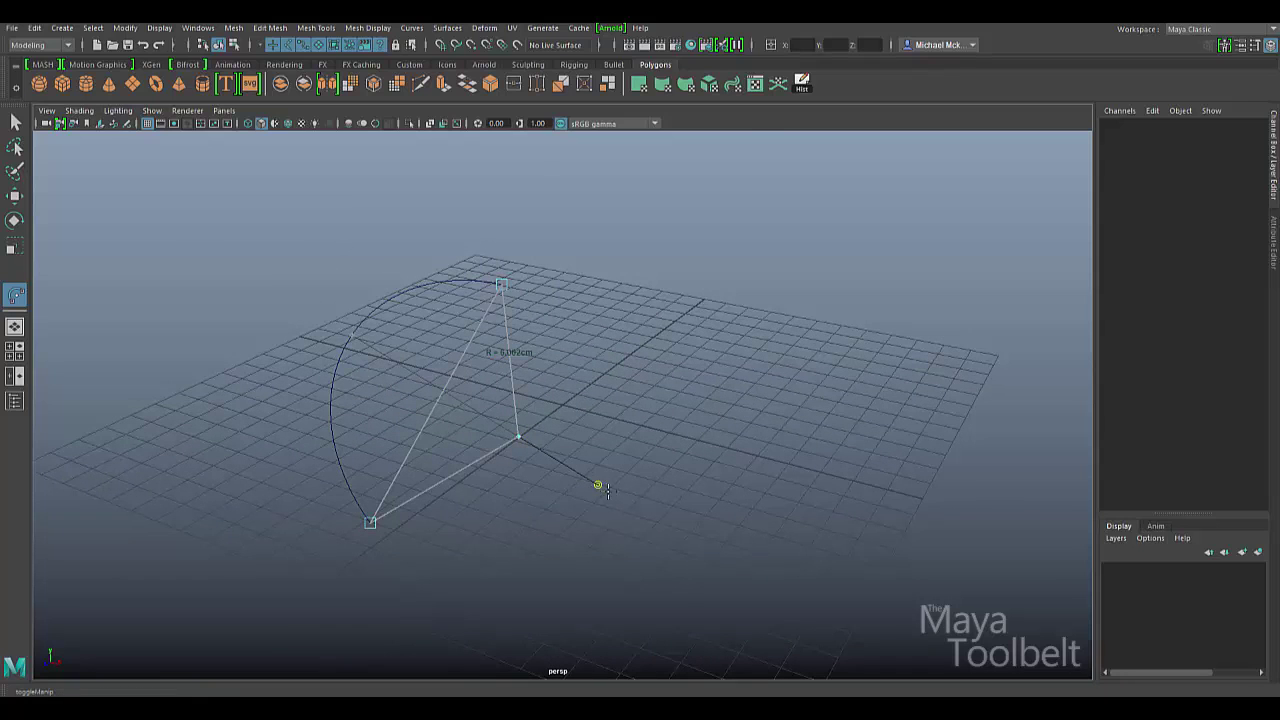
left_click(599, 486)
left_click(598, 485)
left_click(598, 485)
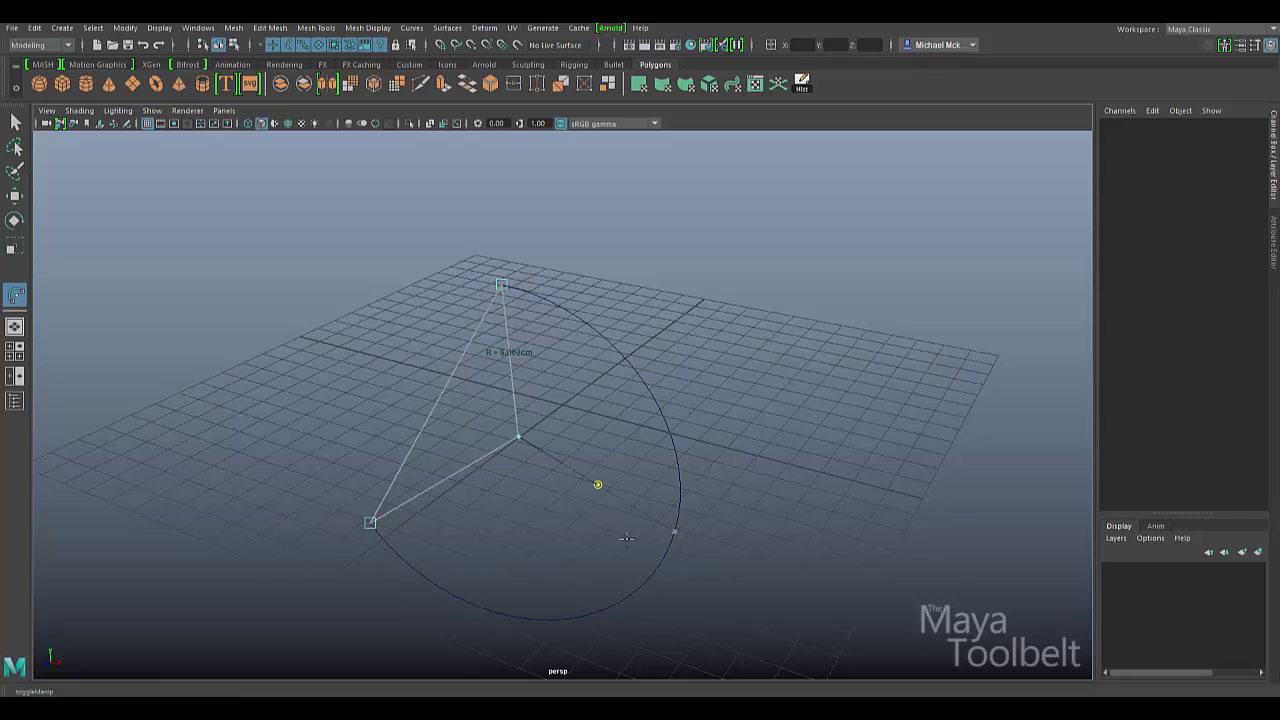
left_click(598, 485)
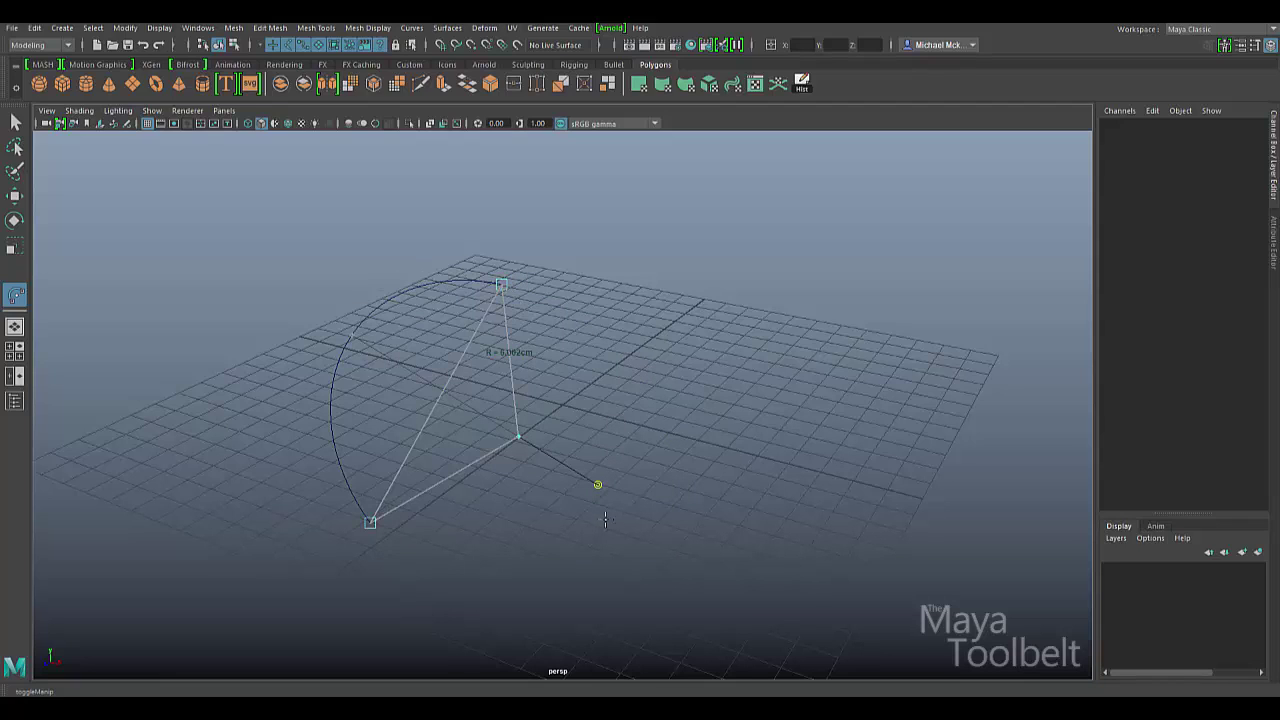
left_click(598, 485)
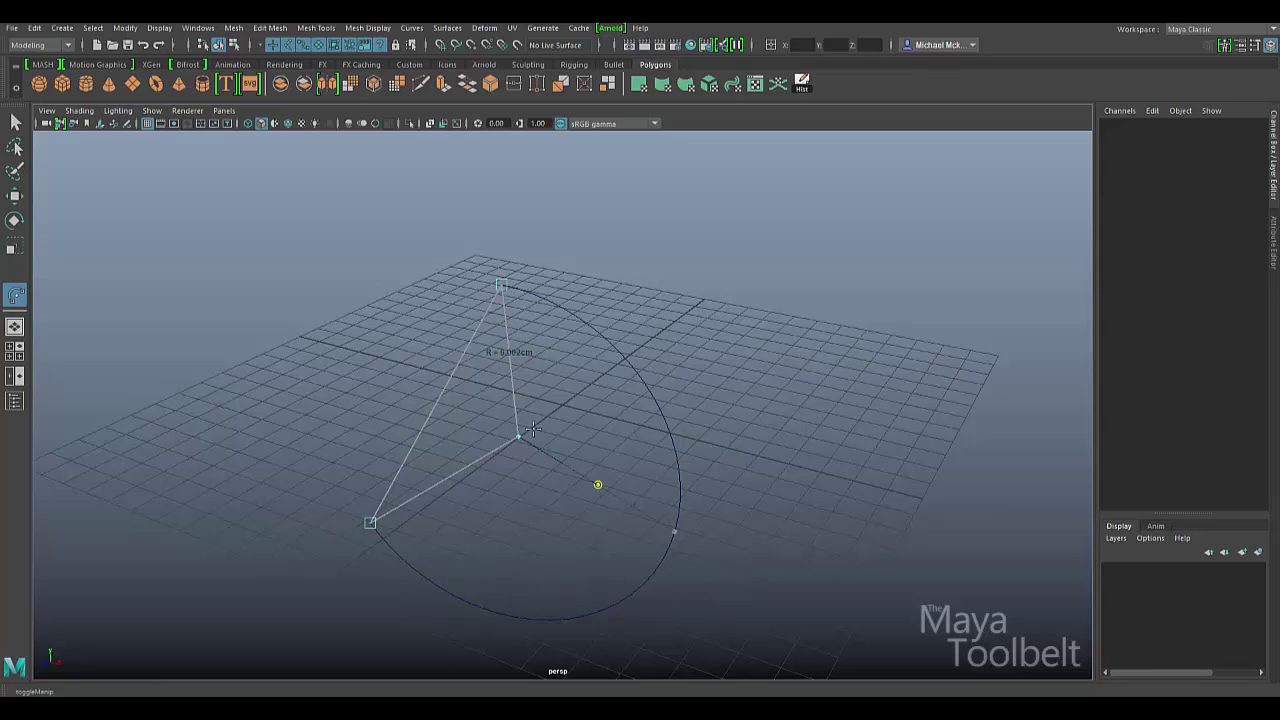
Step: Shrink the arc's radius to about 5.5 cm and toggle its direction twice
left_click_drag(520, 437, 430, 480)
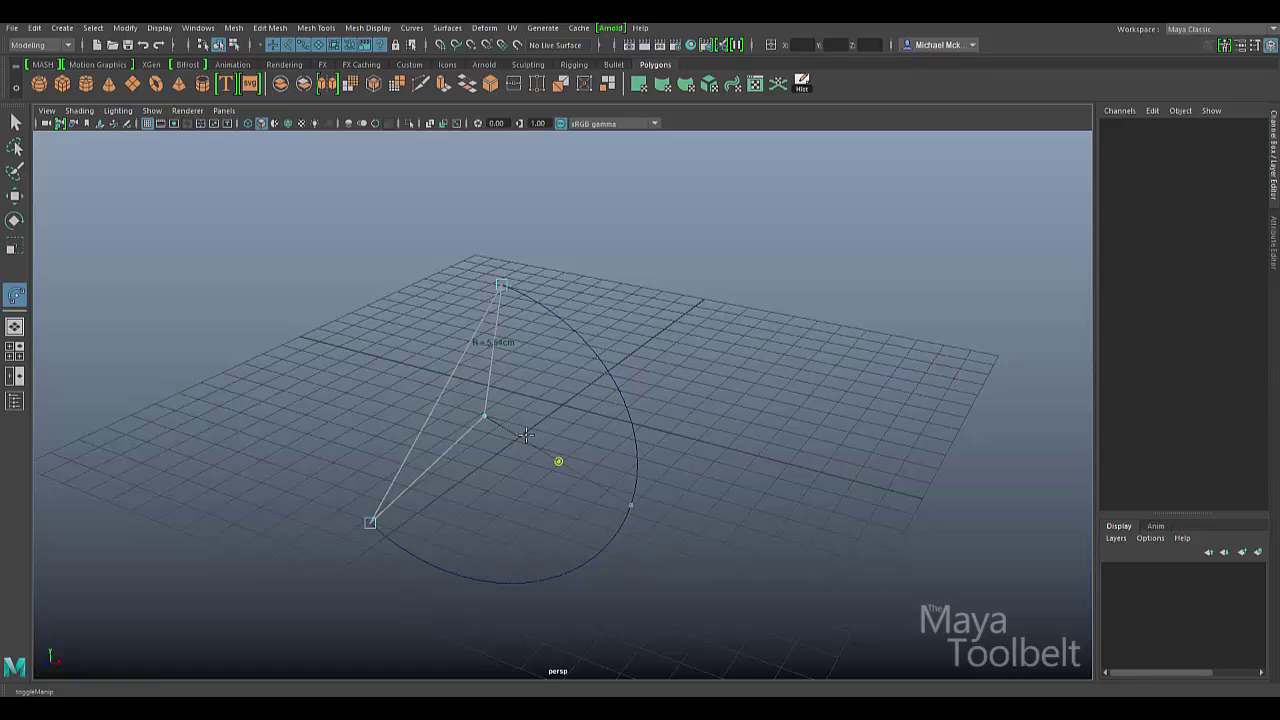
left_click(558, 461)
left_click(558, 461)
Step: Move both arc endpoints to new positions, placing one near the grid's centre and raising the other
left_click_drag(681, 409, 565, 366, "alt")
left_click_drag(524, 272, 260, 426)
left_click_drag(409, 411, 558, 428, "alt")
left_click_drag(495, 521, 675, 494)
left_click_drag(827, 341, 444, 479, "alt")
left_click_drag(287, 588, 567, 408)
left_click_drag(335, 537, 297, 313)
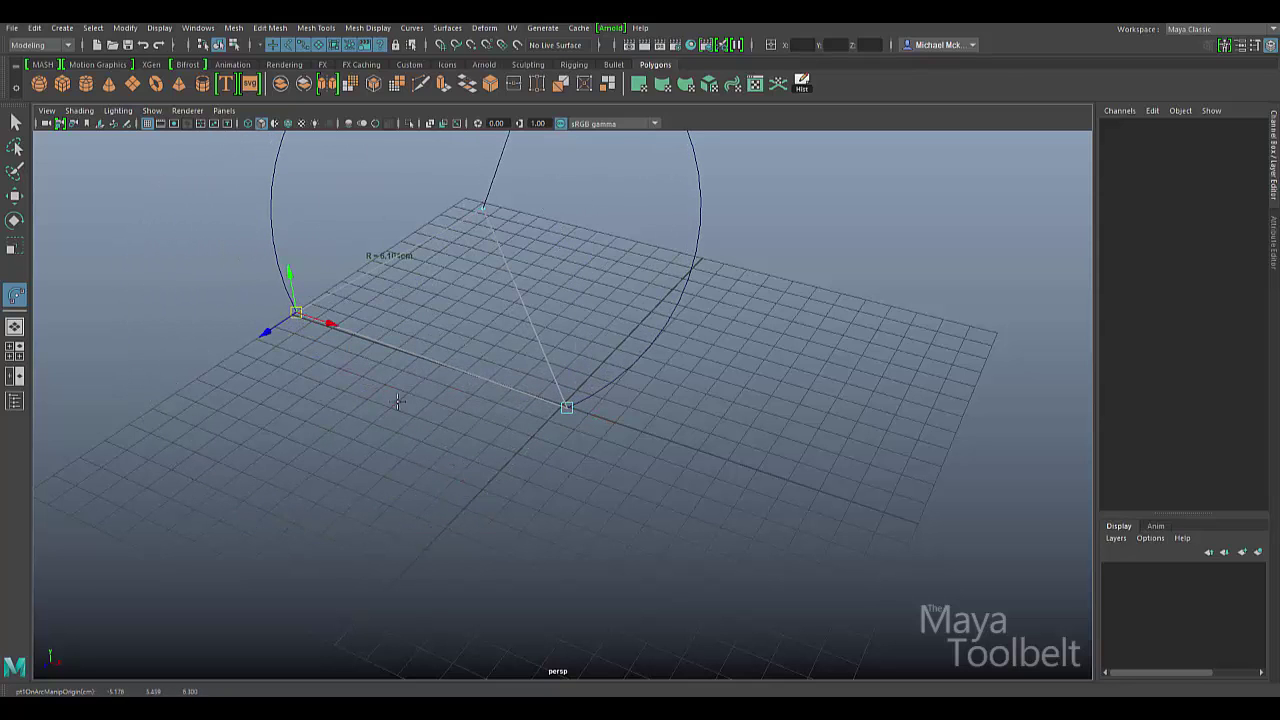
Step: Lower the raised arc endpoint along the vertical axis to a height of about 1.02 cm
left_click_drag(397, 402, 358, 332, "alt")
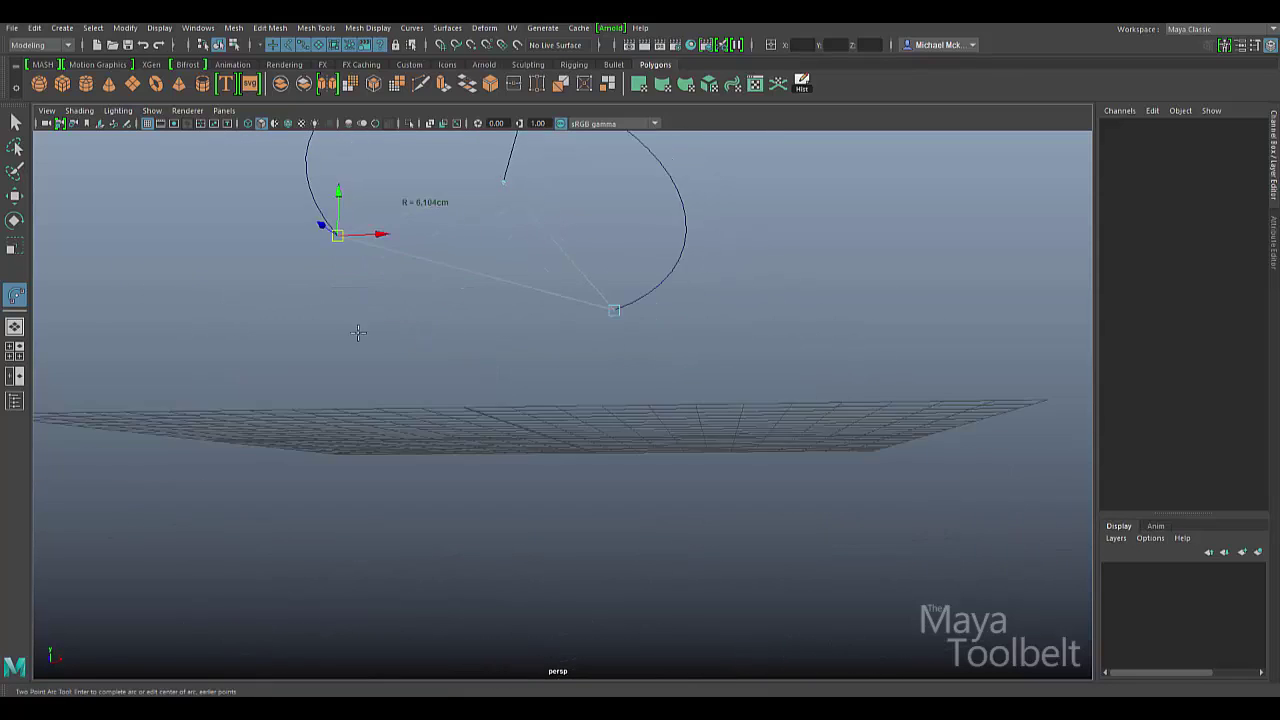
left_click_drag(338, 191, 386, 336)
left_click_drag(470, 165, 520, 235, "alt")
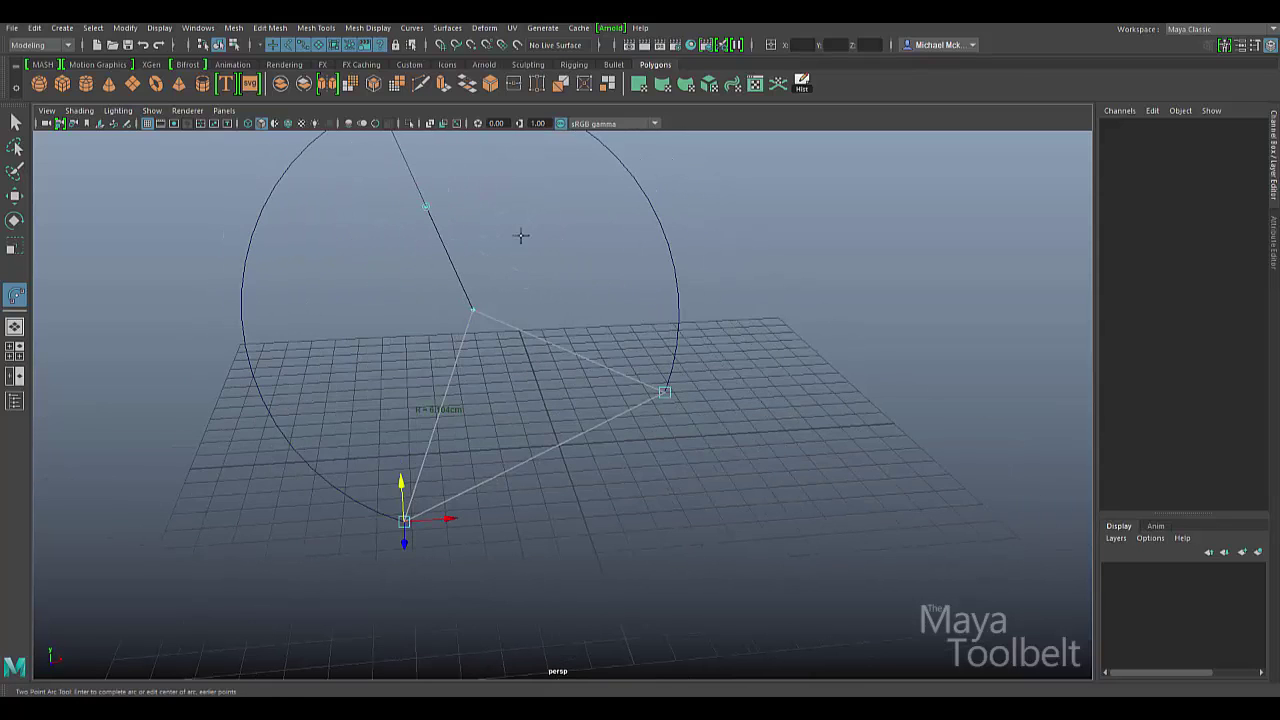
Step: Toggle the arc to its shorter side, reduce its radius to about 4.61 cm and complete the curve
left_click(424, 207)
left_click_drag(475, 309, 504, 401)
left_click_drag(630, 428, 575, 424, "alt")
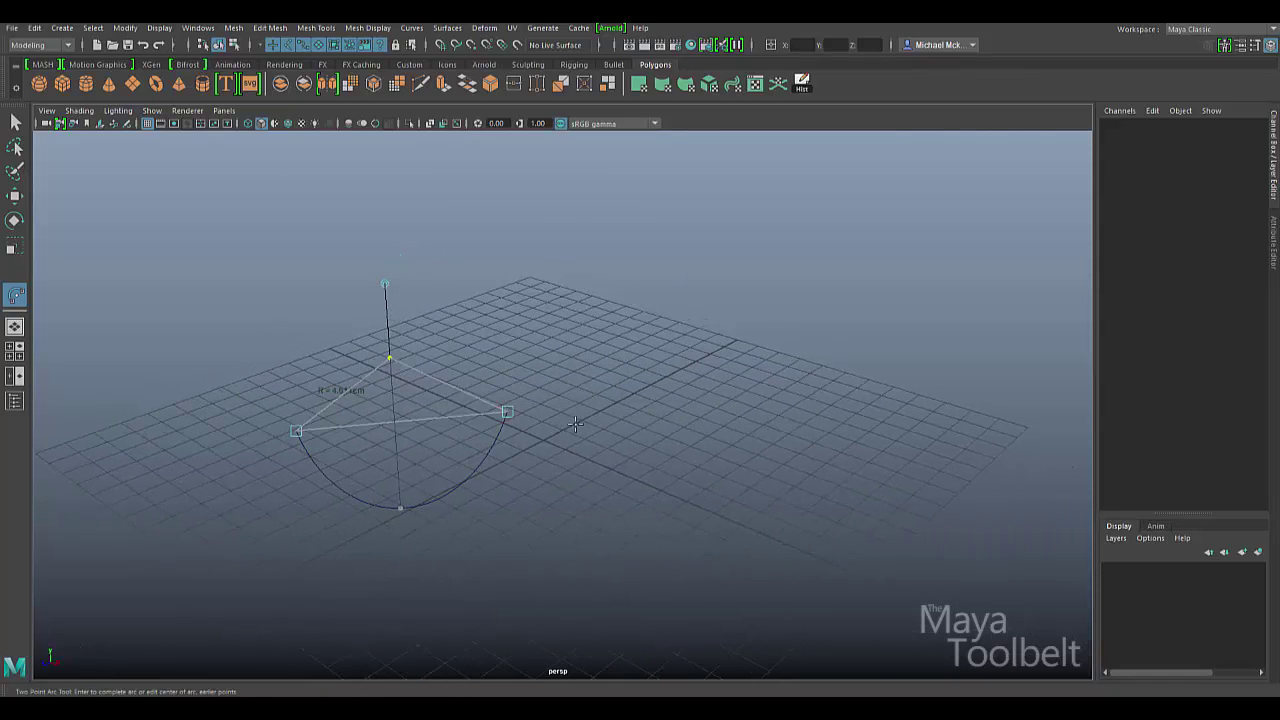
key("Return")
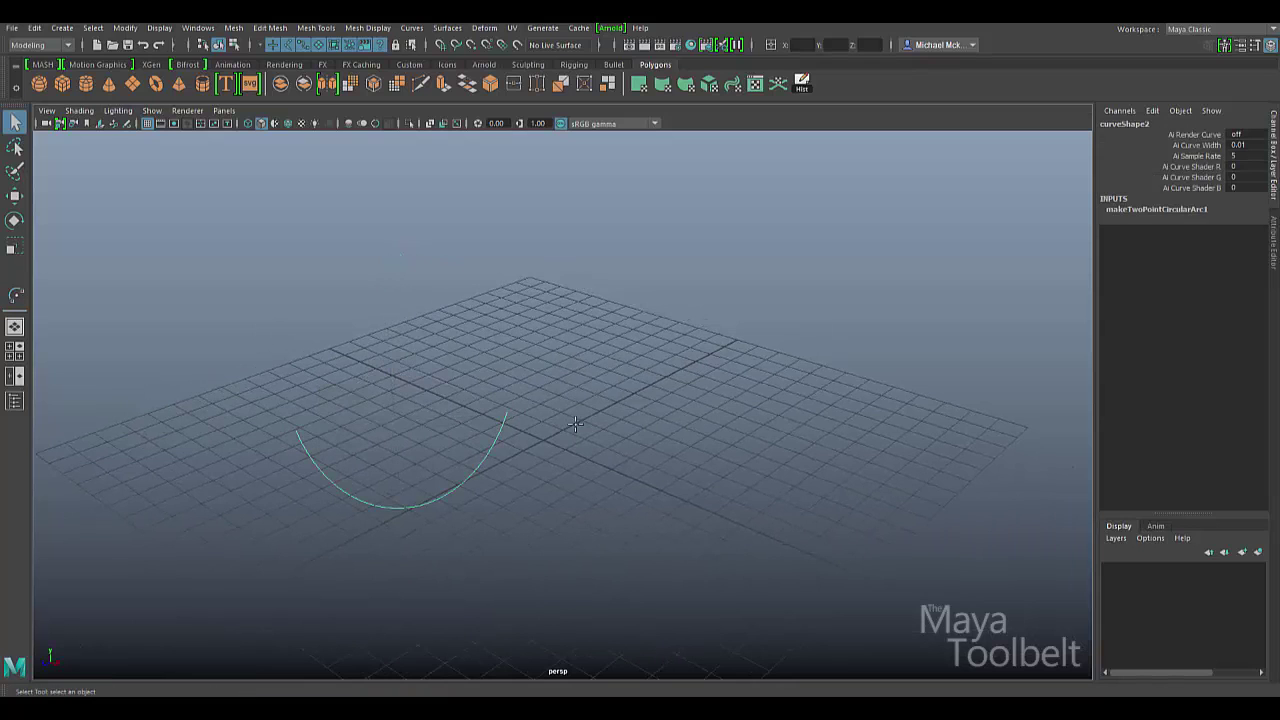
Step: Inspect the finished curve from several angles, display its control vertices and select groups of them along its length
left_click_drag(700, 506, 768, 497, "alt")
key("w")
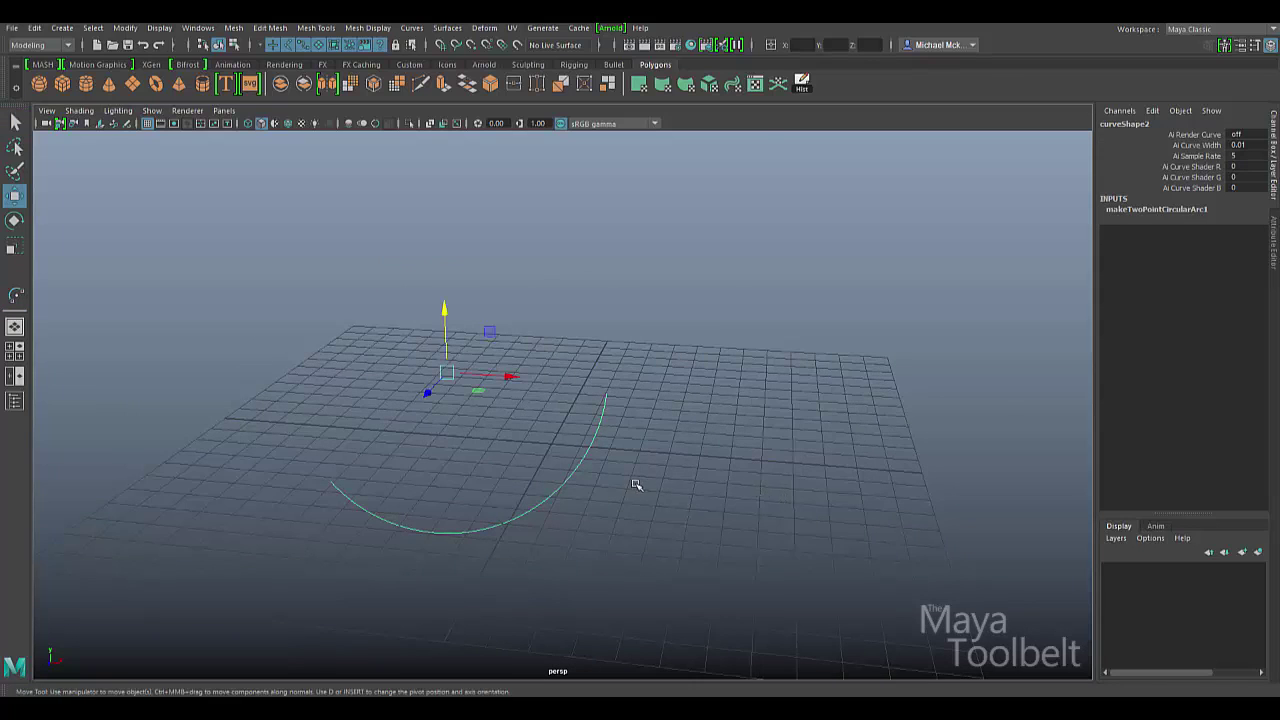
left_click_drag(634, 486, 717, 437, "alt")
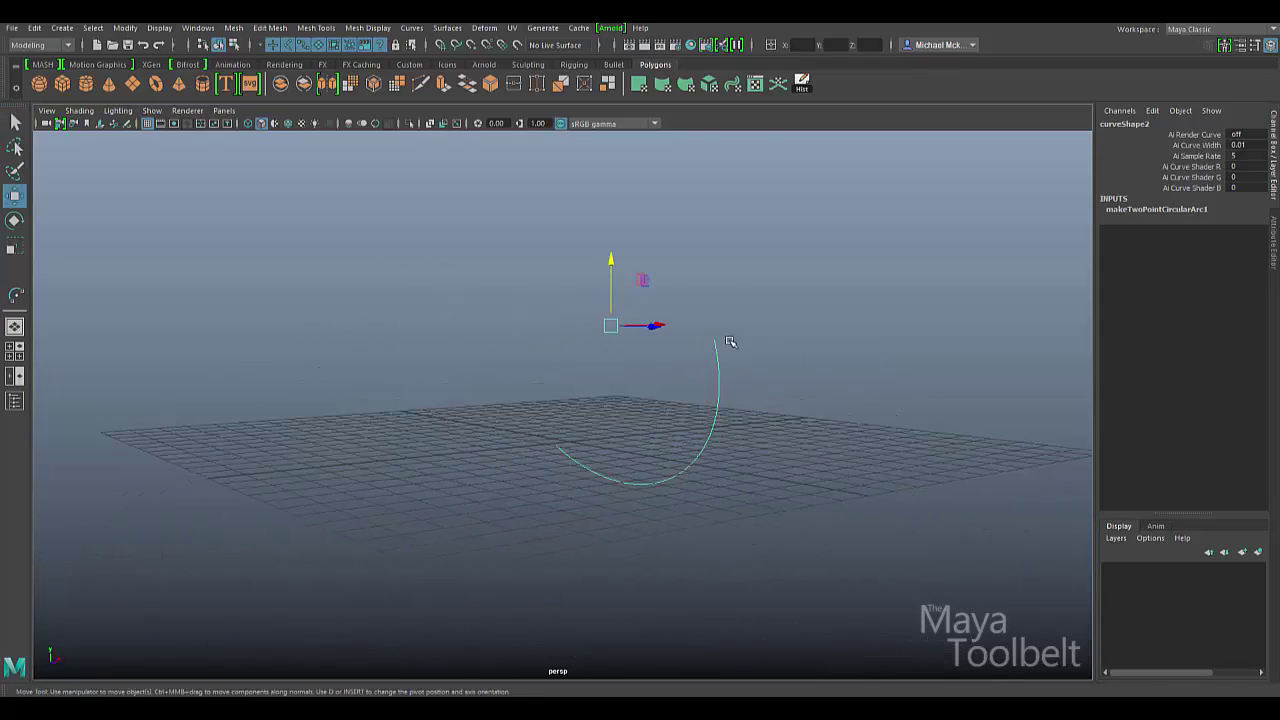
left_click_drag(730, 342, 547, 334, "alt")
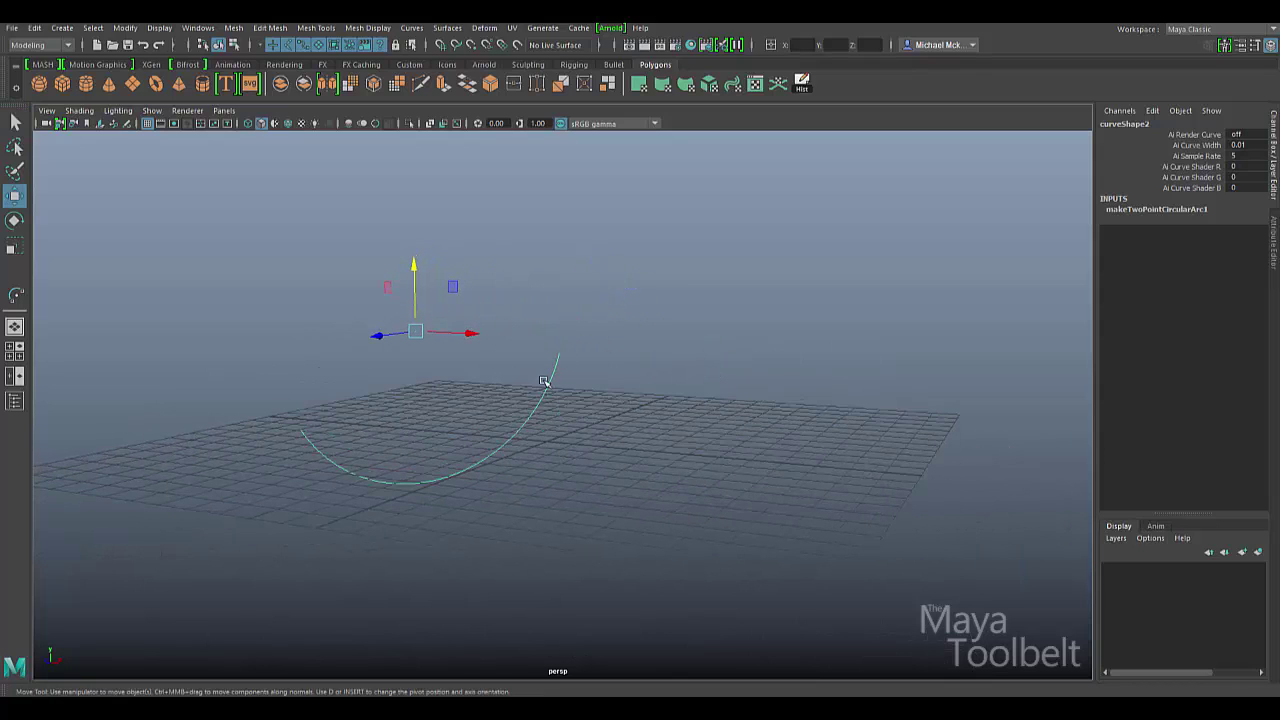
left_click_drag(538, 427, 722, 405, "alt")
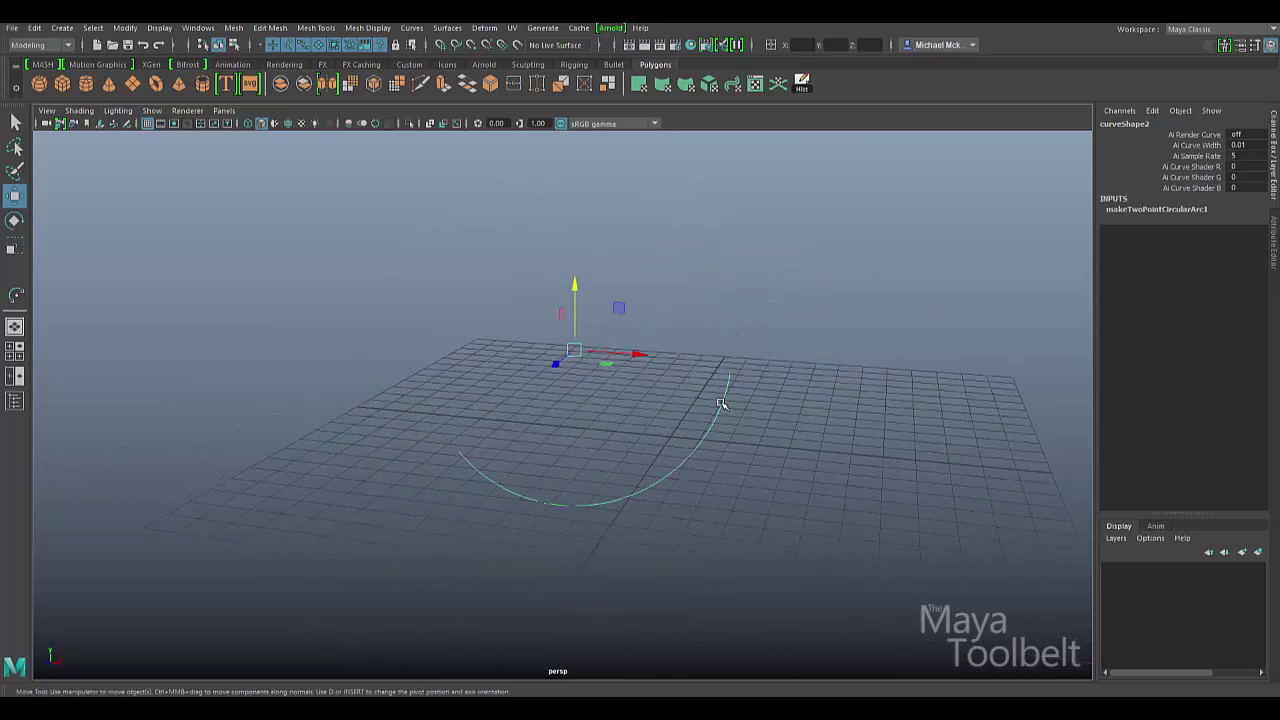
right_click_drag(720, 368, 680, 370)
left_click_drag(662, 438, 670, 404, "alt")
left_click_drag(454, 403, 516, 452)
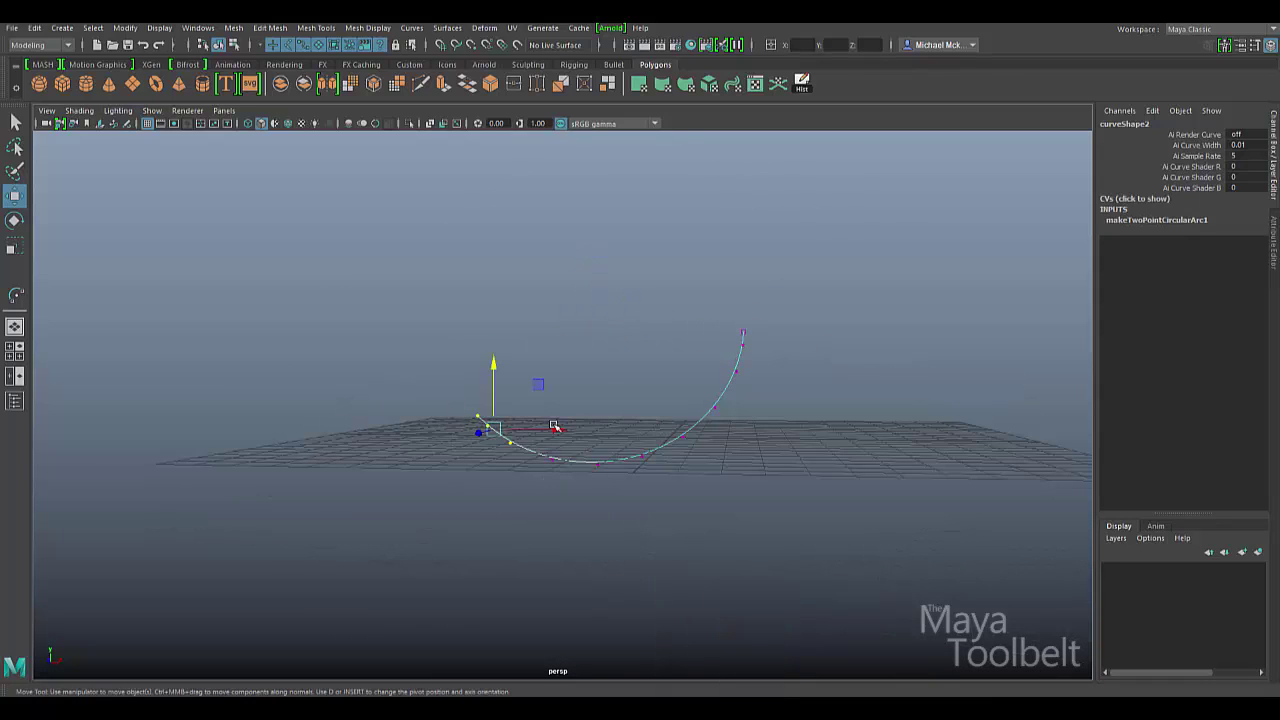
left_click_drag(576, 419, 692, 486)
left_click_drag(690, 386, 732, 424)
left_click_drag(726, 328, 798, 380)
left_click_drag(592, 318, 565, 325, "alt")
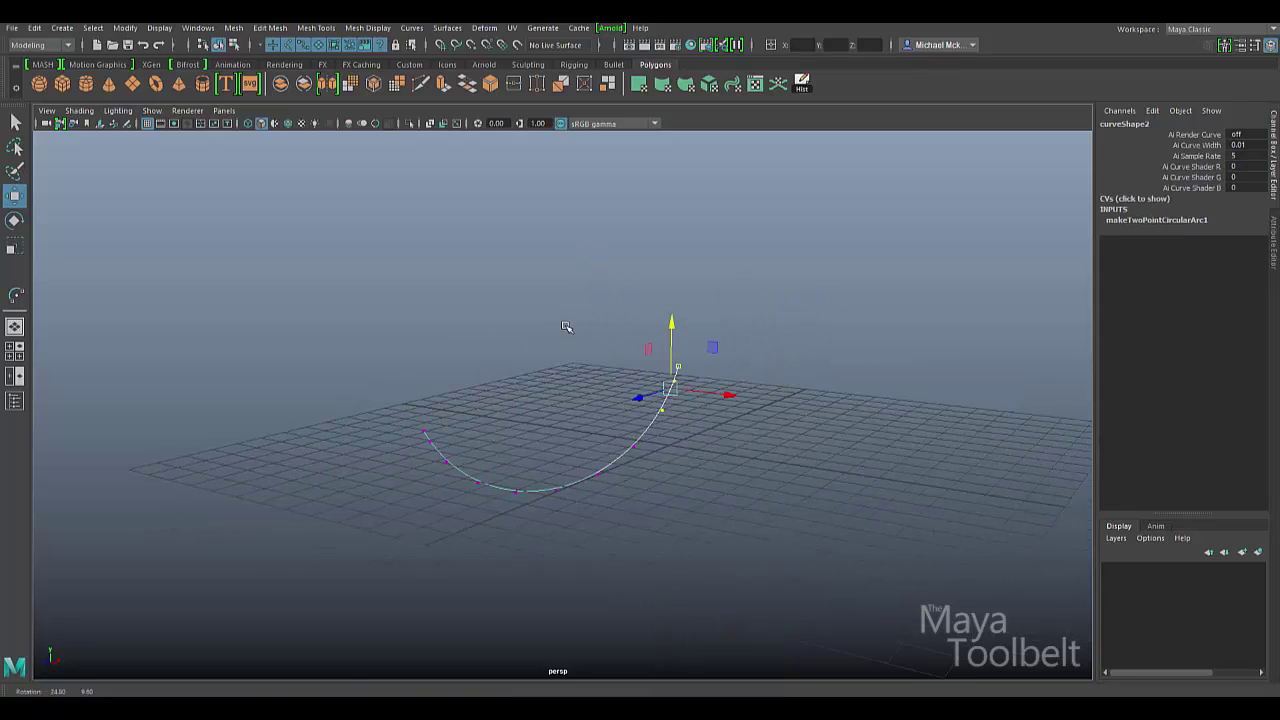
Step: Return to object selection and set the arc's degree to Linear in its makeTwoPointCircularArc1 inputs
left_click(218, 45)
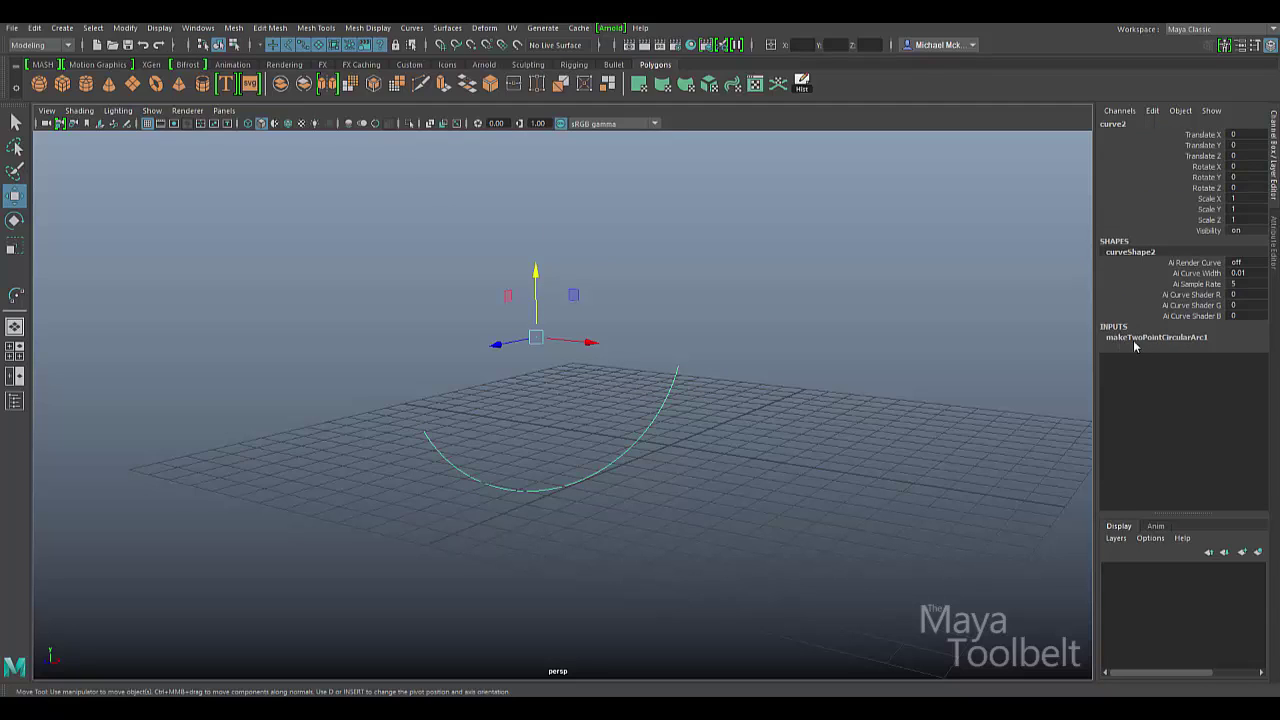
left_click(1196, 338)
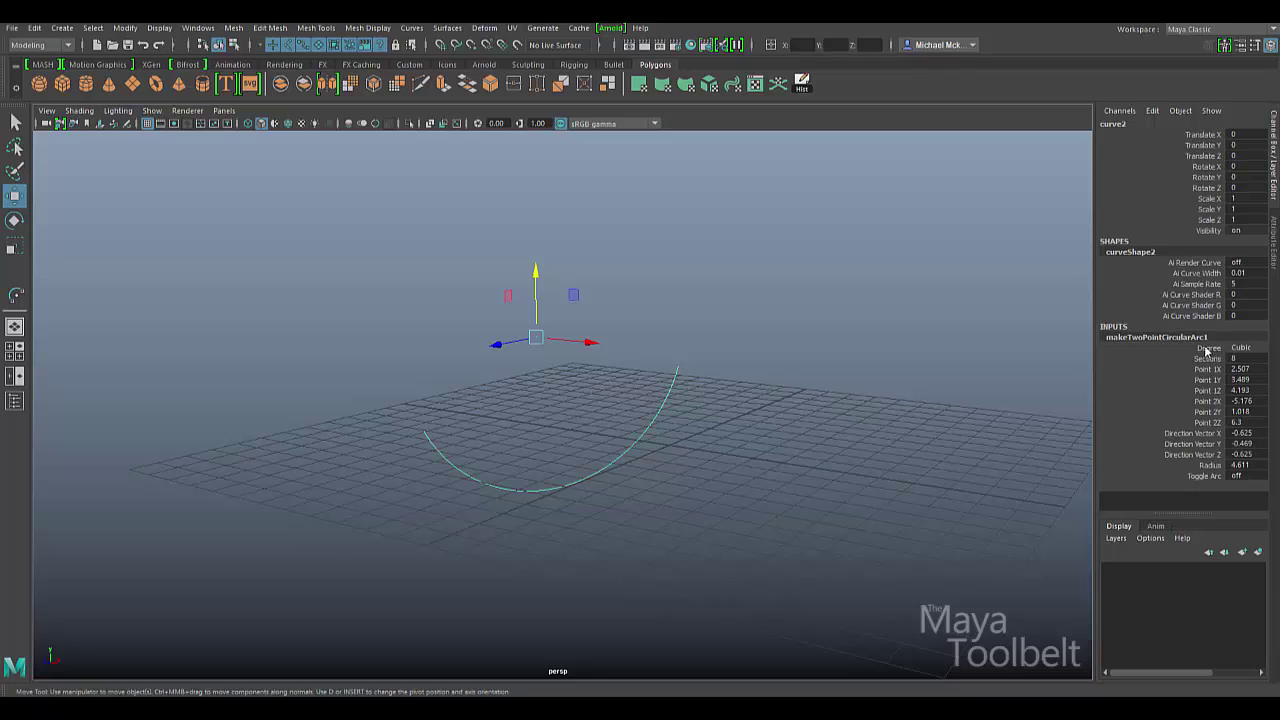
left_click(1240, 347)
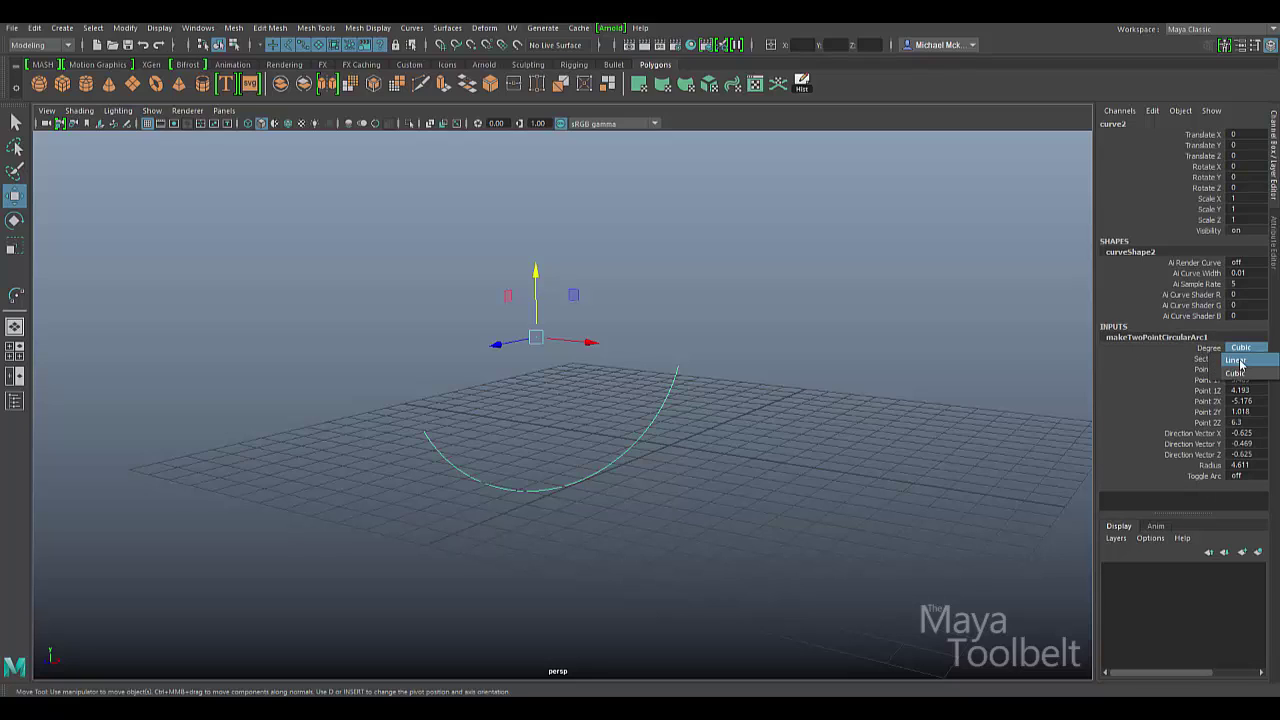
left_click(1240, 366)
left_click_drag(651, 455, 656, 327, "alt")
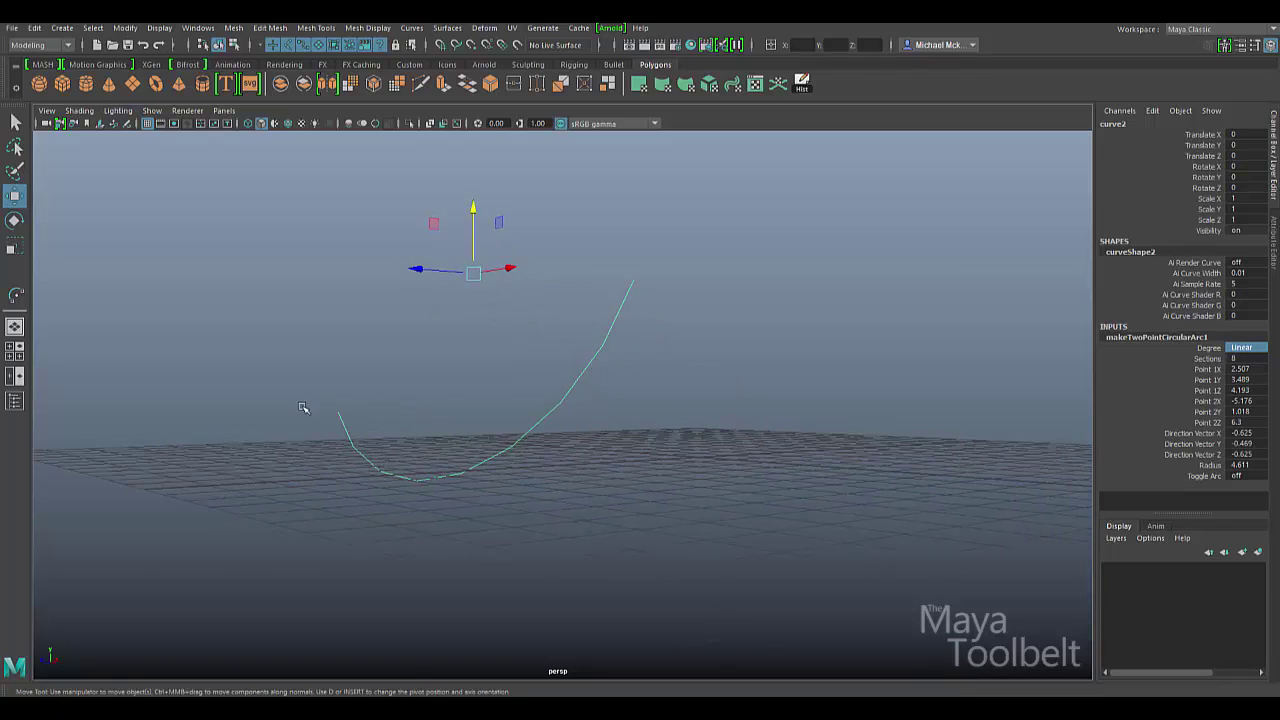
left_click_drag(575, 496, 683, 514, "alt")
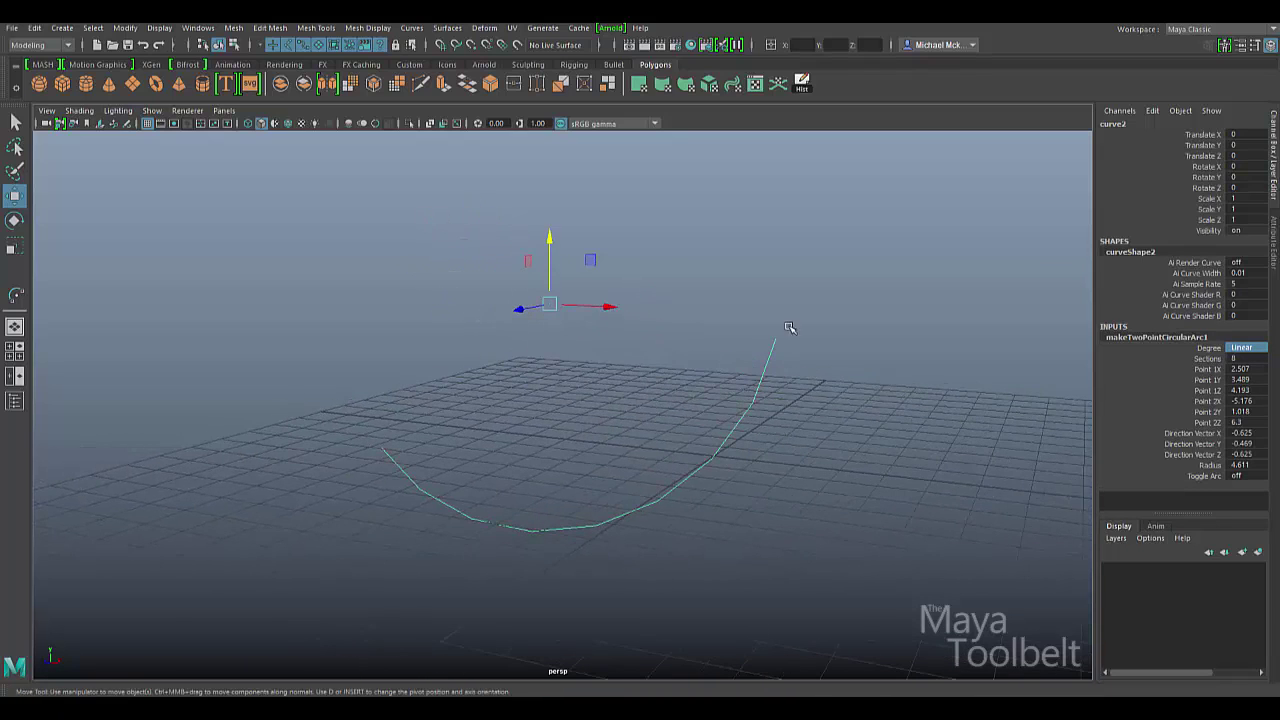
Step: Set the arc's degree to Cubic and reduce its number of sections to 4
left_click(1238, 347)
left_click(1249, 364)
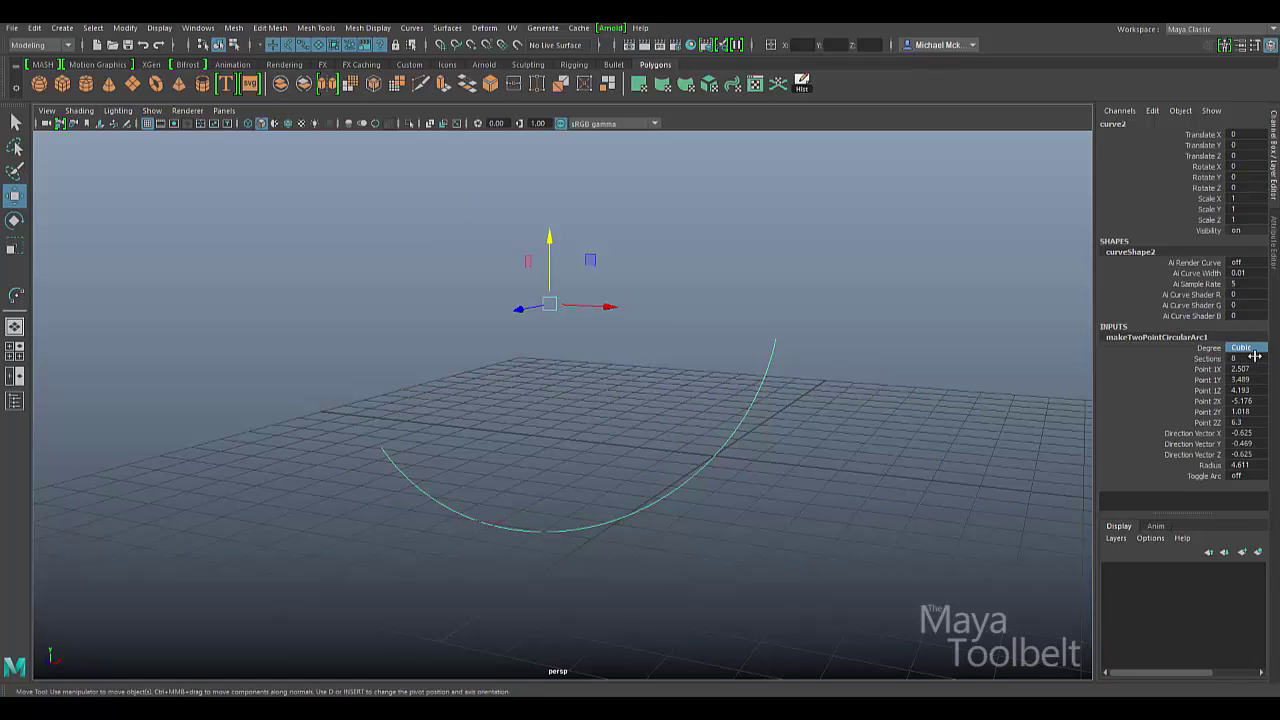
double_click(1240, 359)
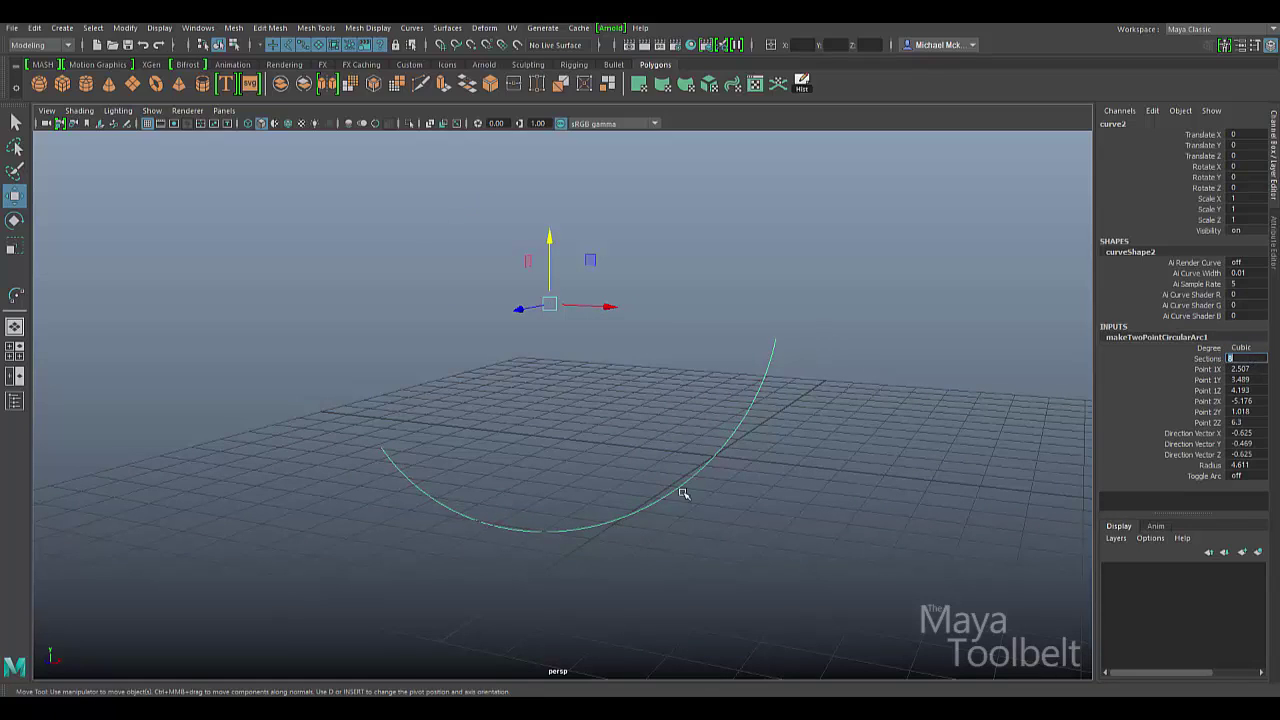
key("Return")
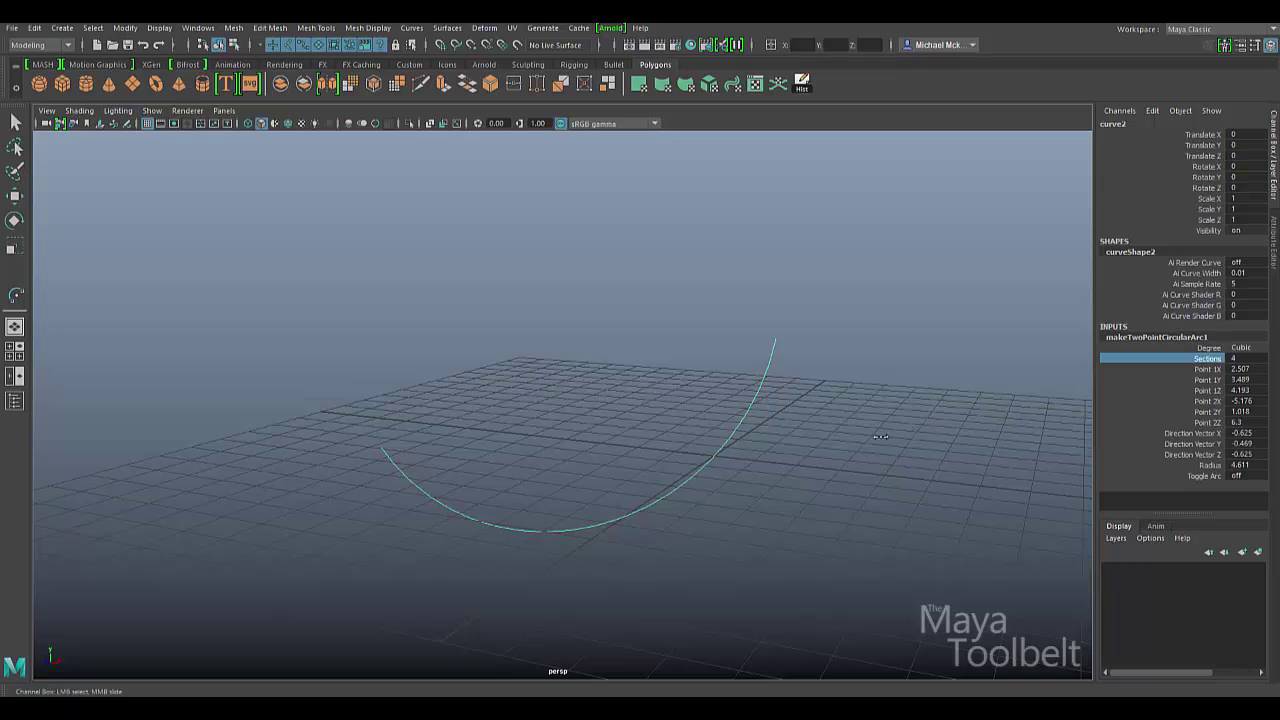
left_click_drag(825, 457, 866, 455, "alt")
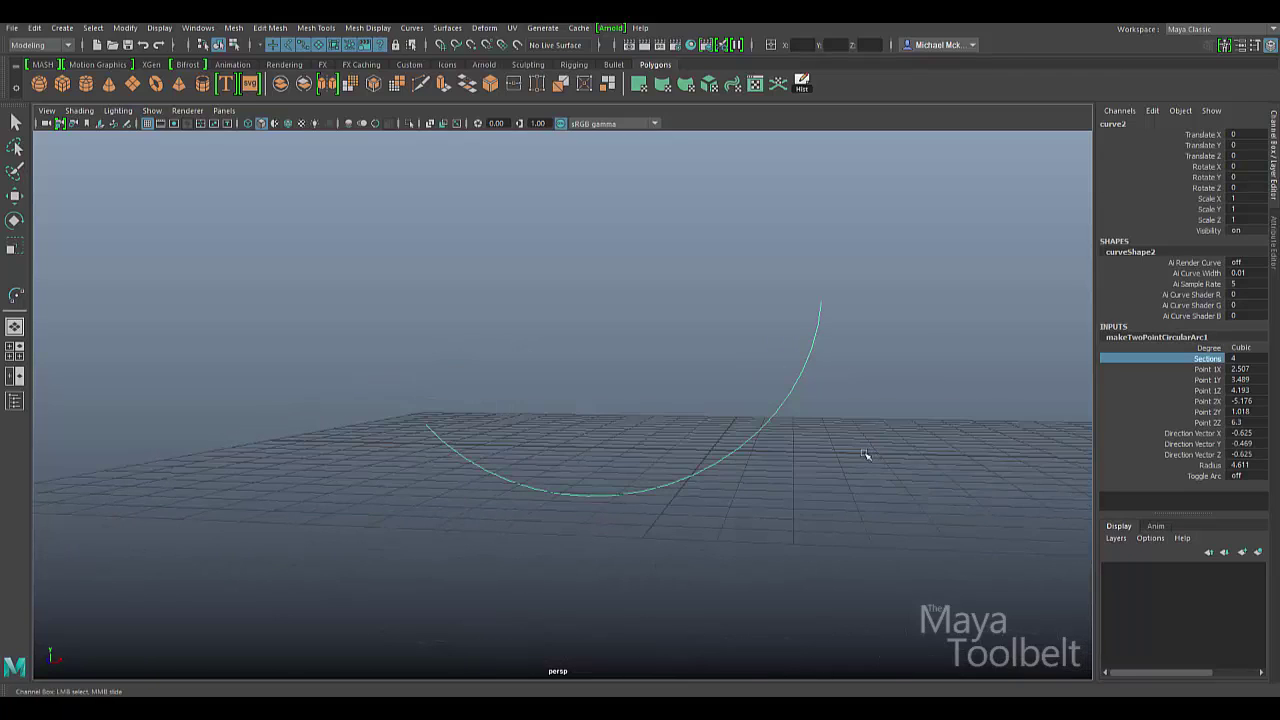
Step: Switch the four-section arc to Linear degree to examine its segments, and restore it to Cubic
left_click(1260, 348)
left_click(1250, 362)
left_click_drag(909, 434, 1071, 380, "alt")
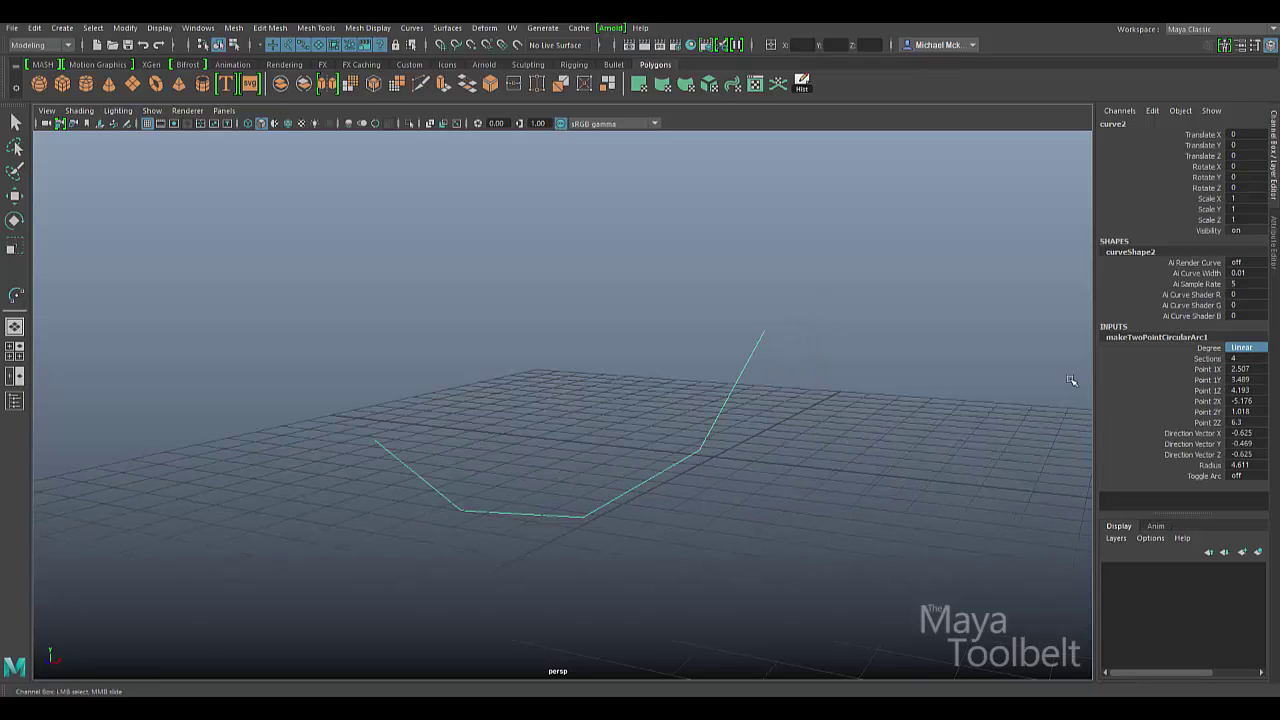
left_click(1210, 359)
mouse_move(873, 466)
middle_mouse_down()
mouse_move(890, 468)
mouse_move(860, 477)
mouse_move(895, 479)
mouse_move(856, 476)
middle_mouse_up()
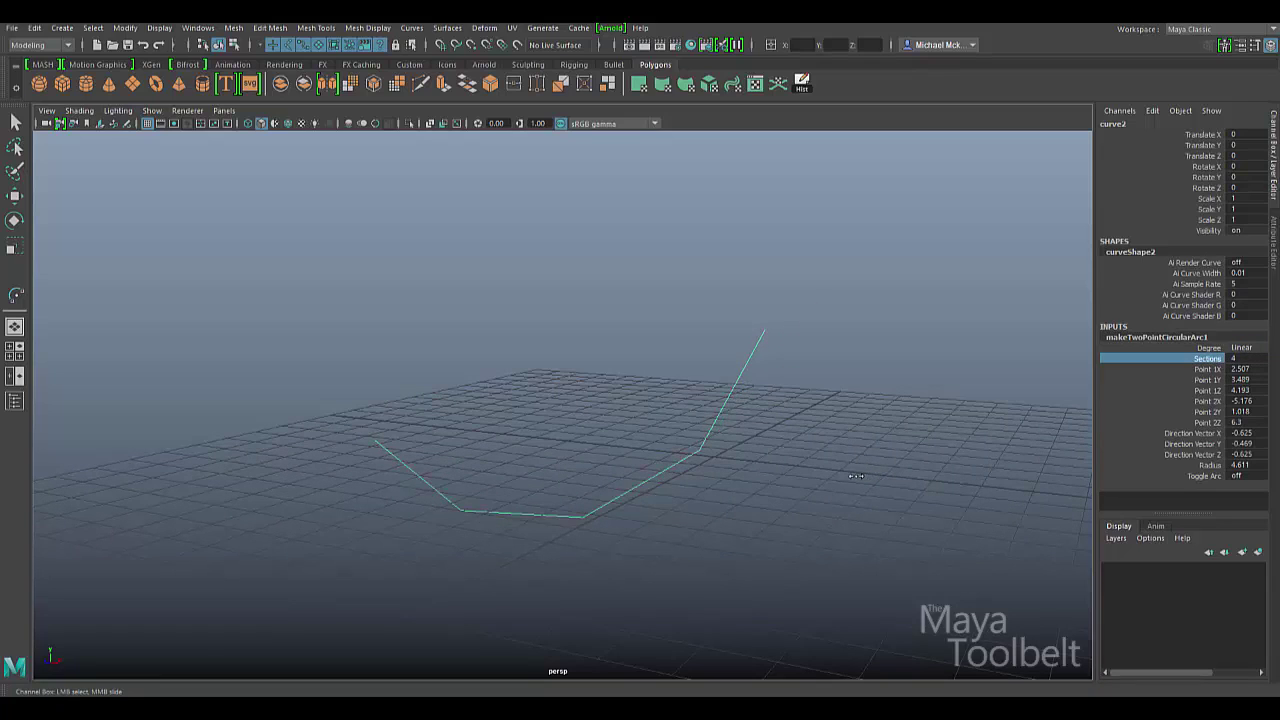
left_click(1236, 348)
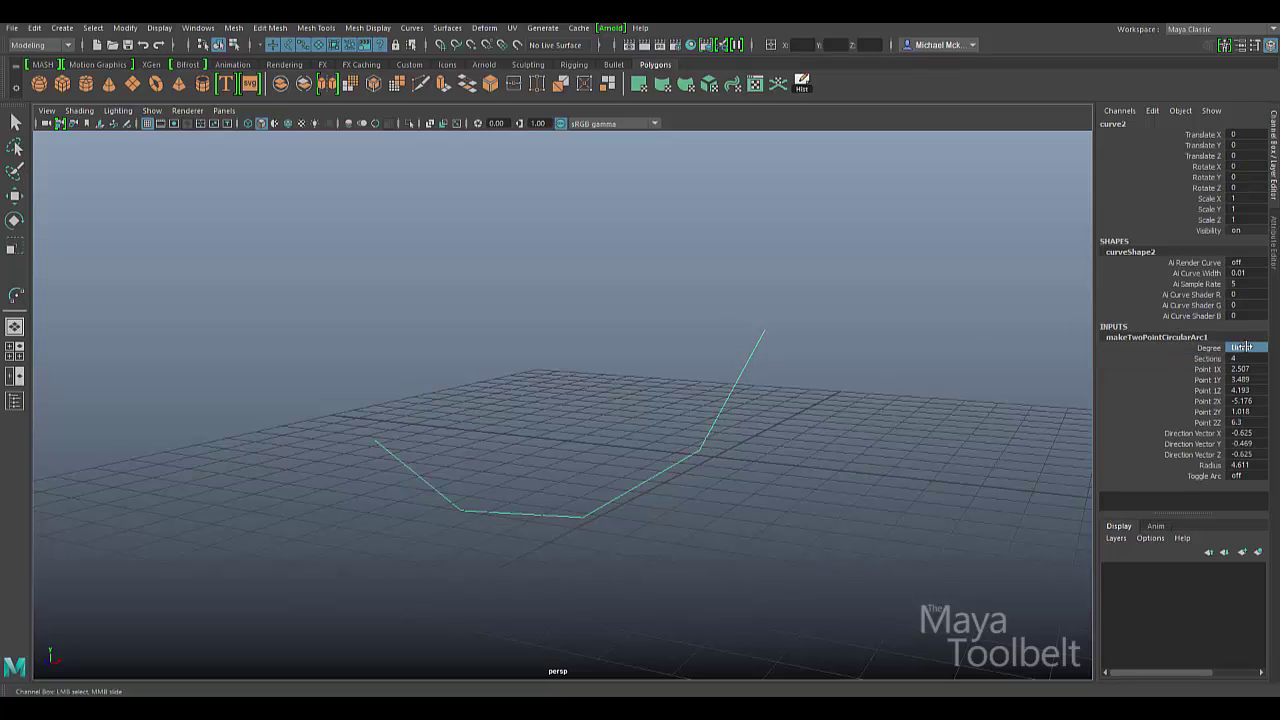
left_click(1222, 369)
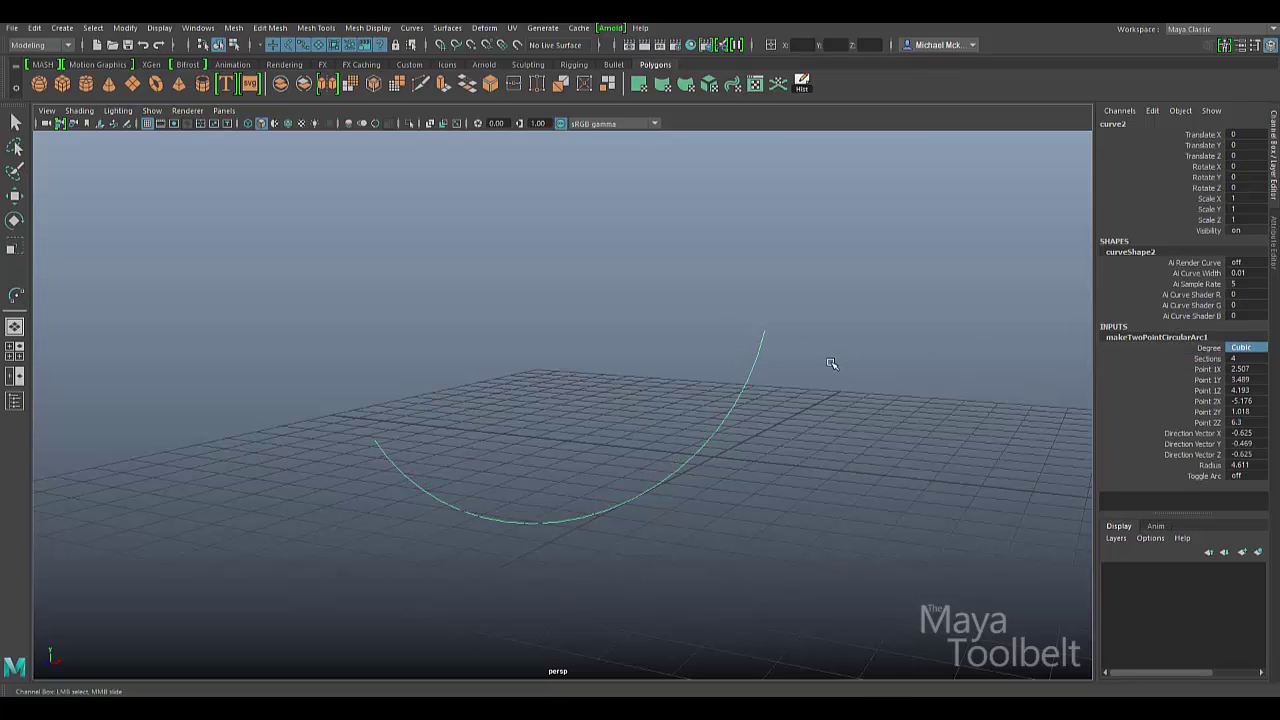
Step: Display the curve's control vertices and select all of them
right_click_drag(831, 364, 786, 364)
key("w")
left_click_drag(800, 371, 296, 650, "alt")
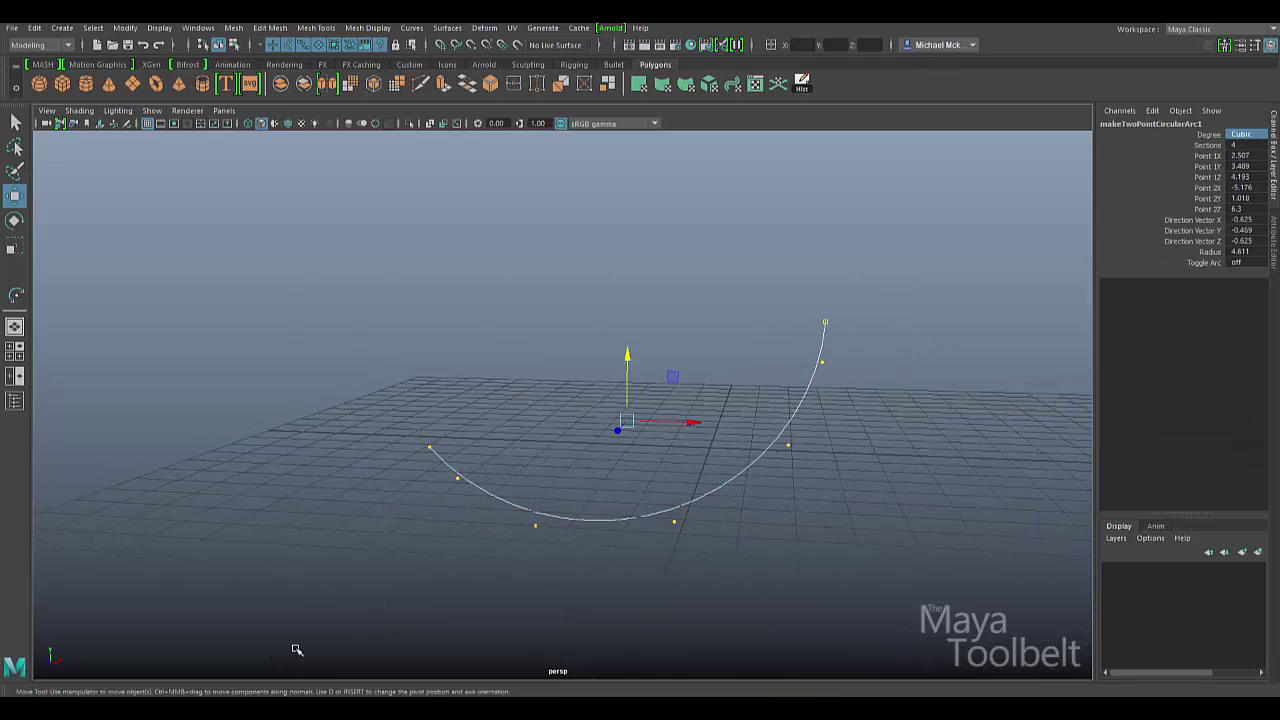
mouse_move(809, 469)
left_mouse_down("alt")
mouse_move(746, 463)
mouse_move(826, 477)
left_mouse_up("alt")
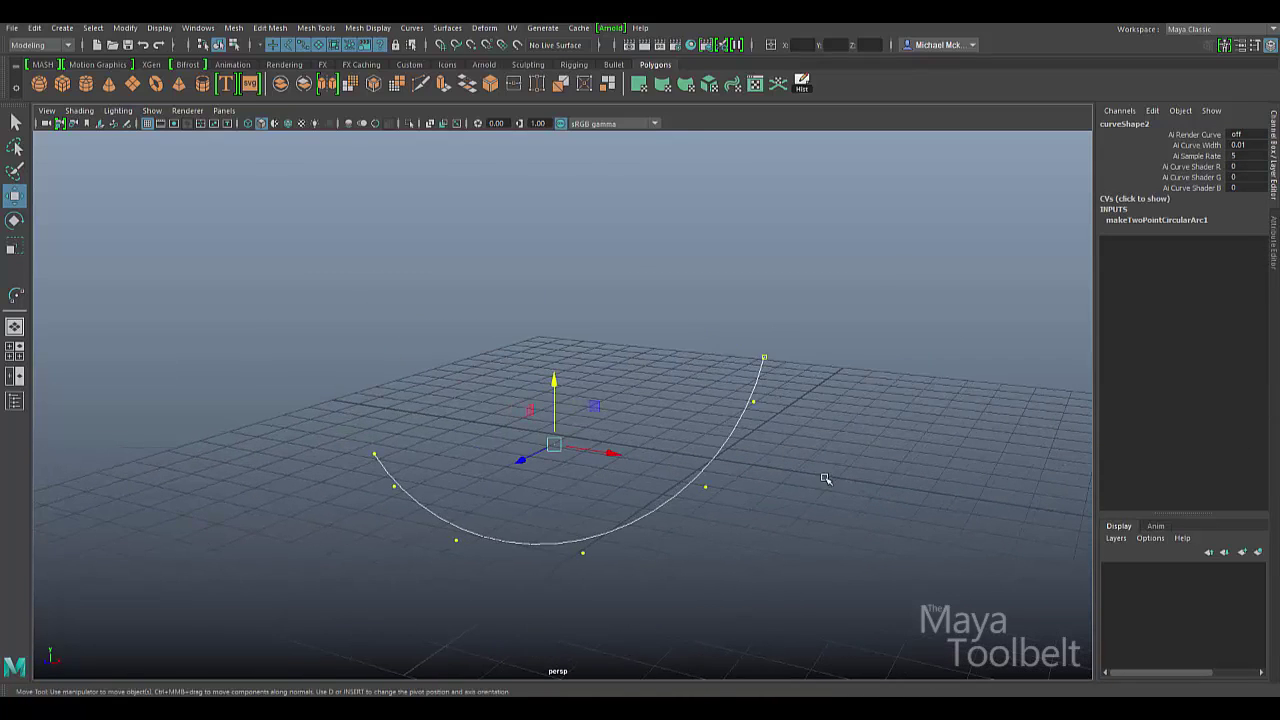
Step: Expand the arc's construction inputs and go through the coordinate channels of Point 1 and Point 2
left_click(1135, 220)
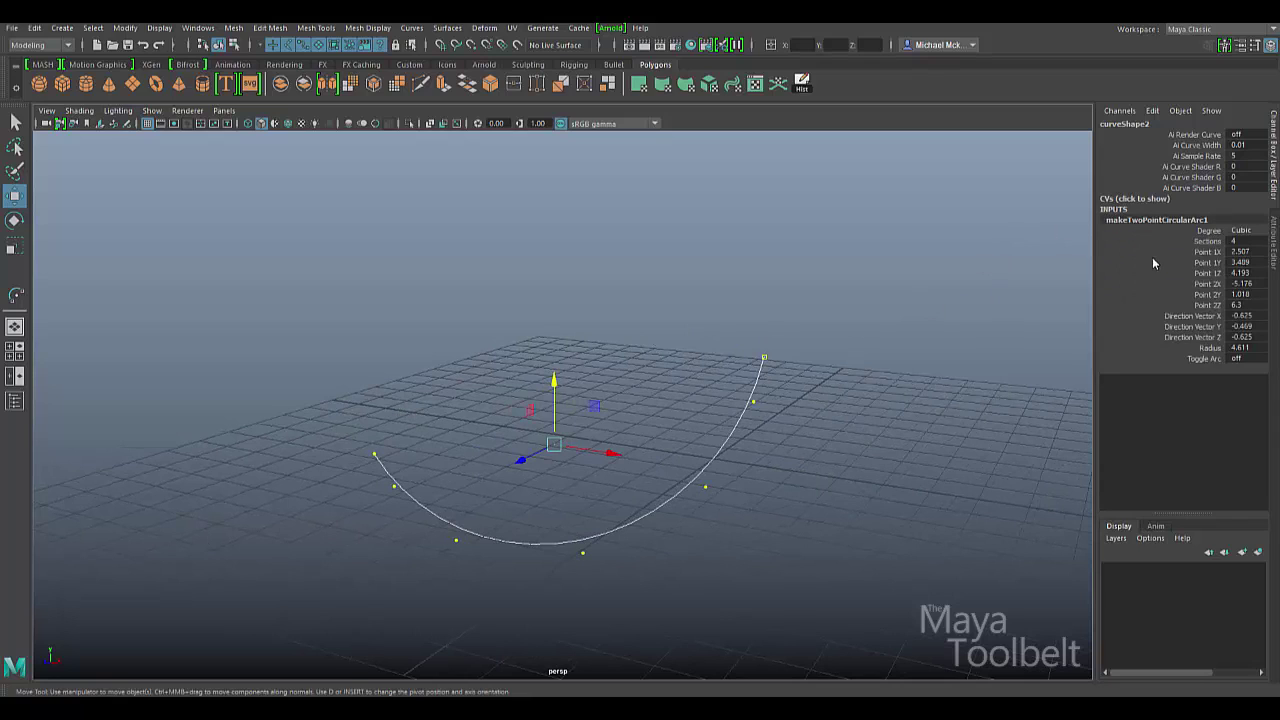
left_click(1214, 252)
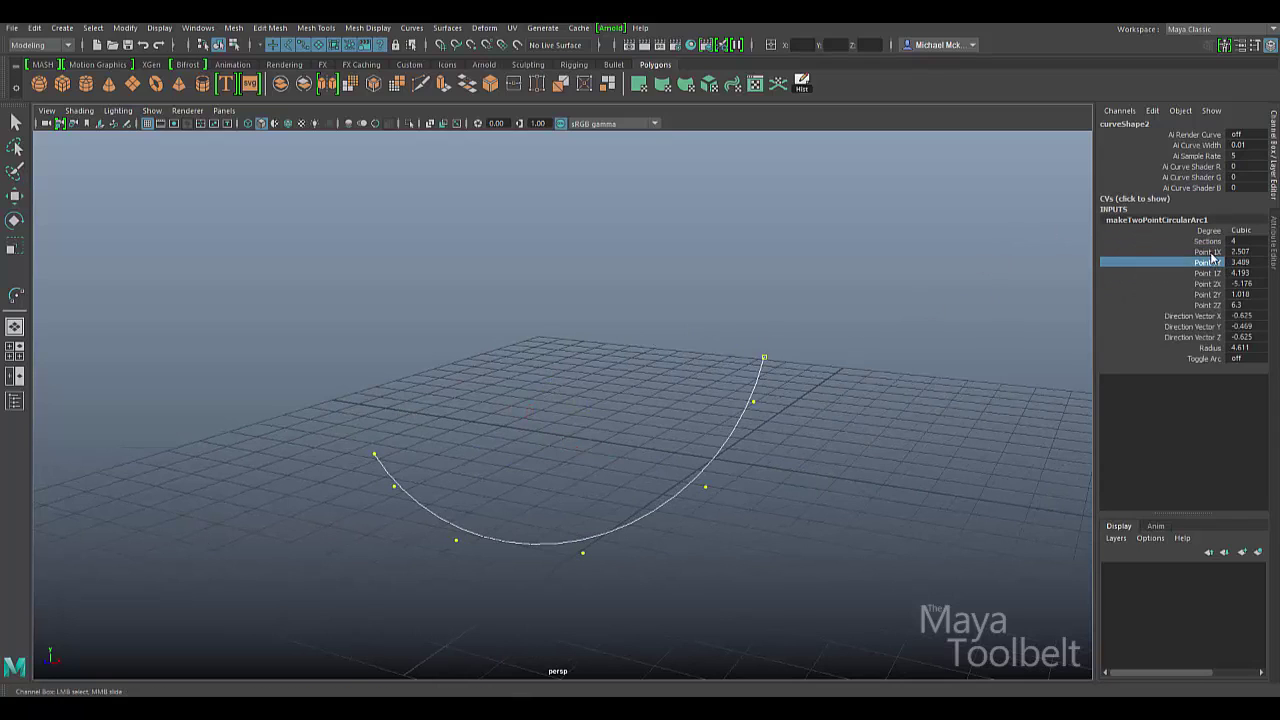
left_click(1214, 262)
left_click(1218, 273)
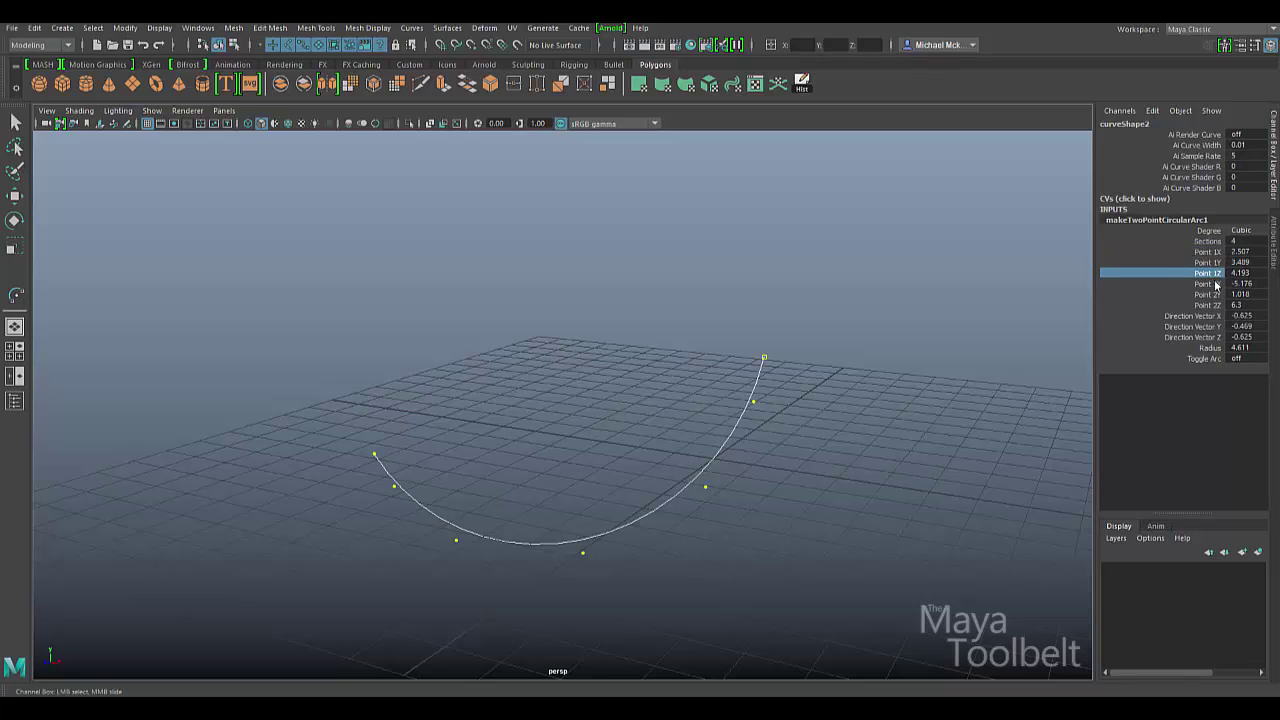
left_click(1216, 285)
left_click(1220, 305)
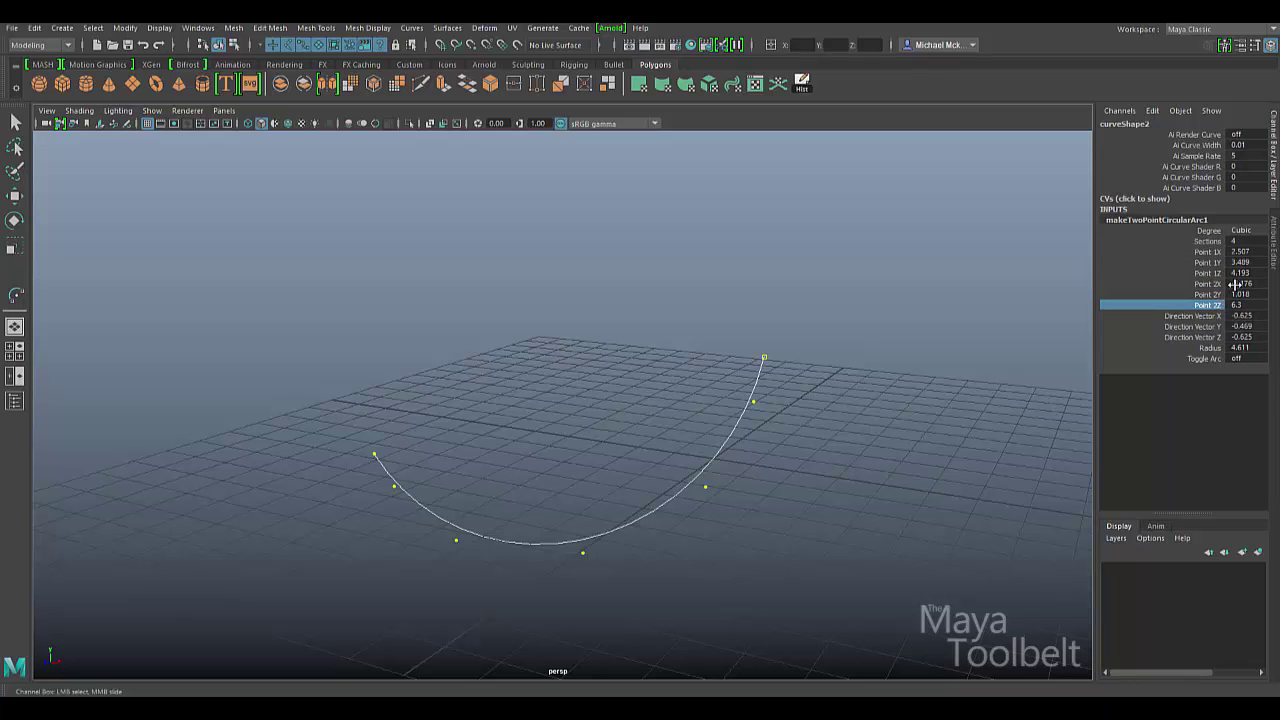
Step: Extend the arc by changing Point 2X to about -10.376
left_click(1235, 284)
left_click(1210, 285)
left_click_drag(808, 390, 811, 423, "alt")
middle_click_drag(811, 423, 787, 439)
left_click_drag(730, 434, 860, 385, "alt")
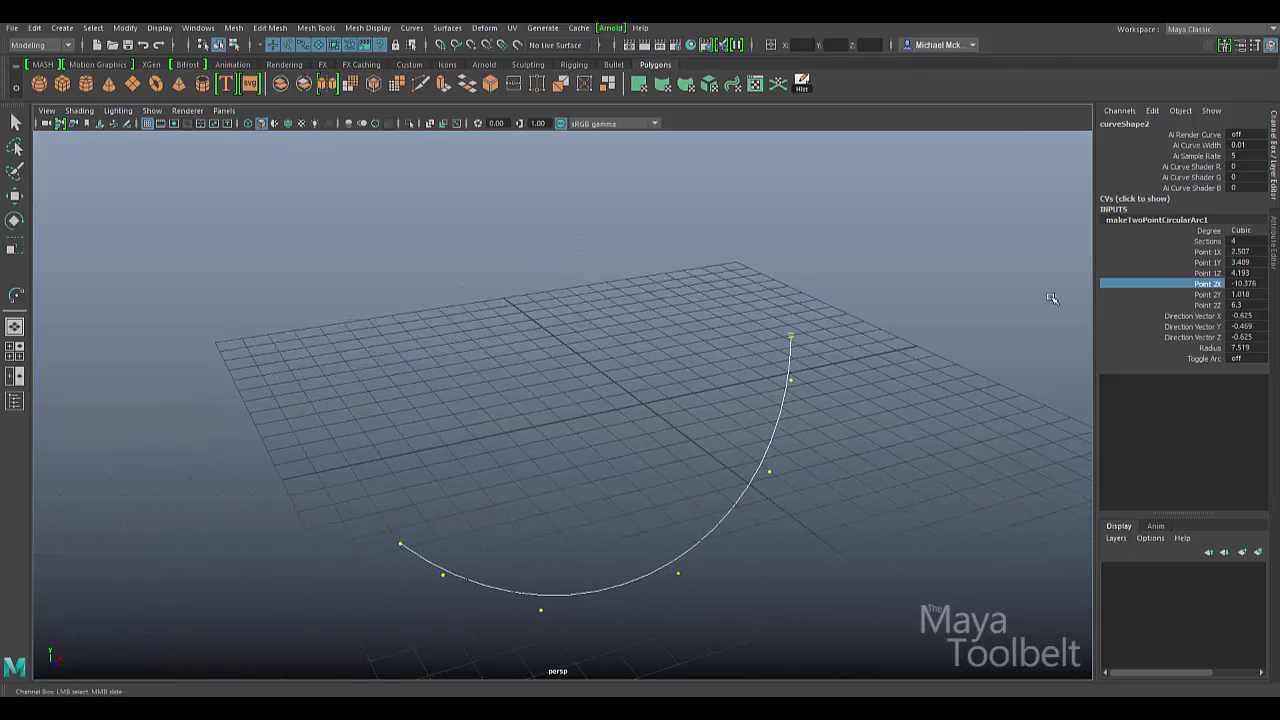
Step: Move the arc's first endpoint to about 0.907 in X, 2.989 in Y and 3.693 in Z
left_click(1206, 262)
middle_click_drag(951, 346, 950, 398)
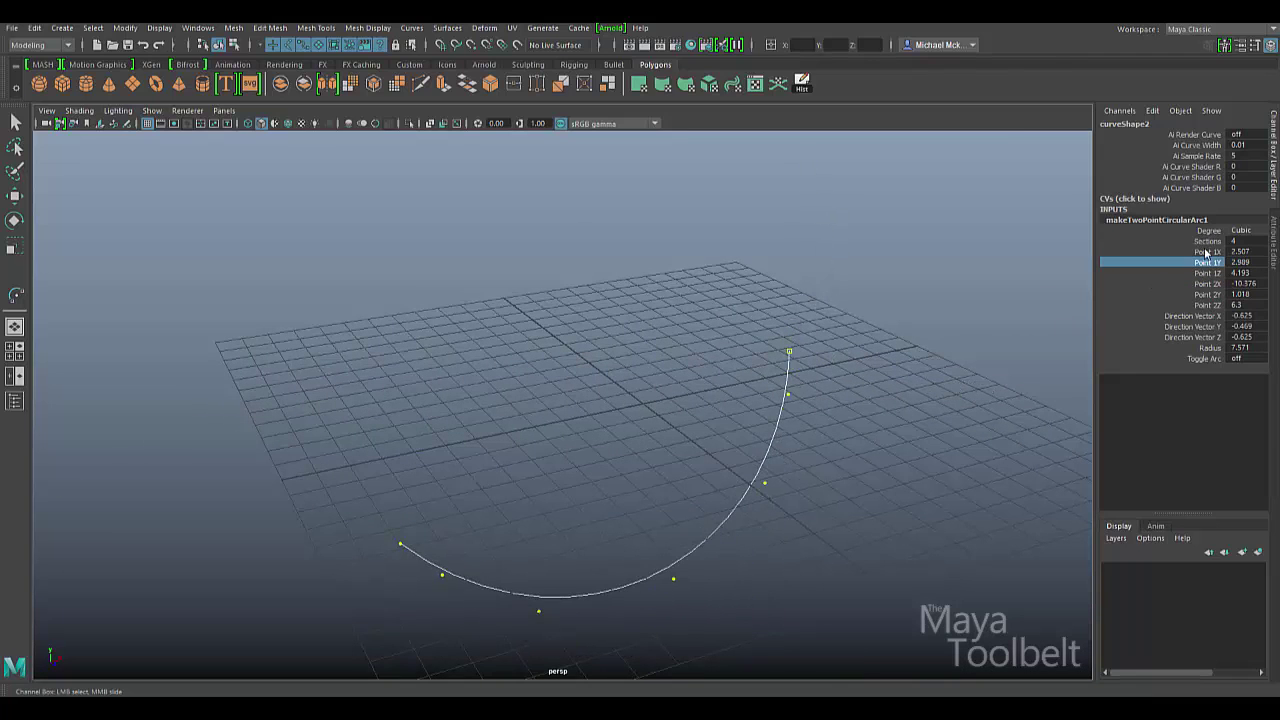
left_click(1206, 252)
middle_click_drag(994, 354, 977, 381)
left_click(1206, 273)
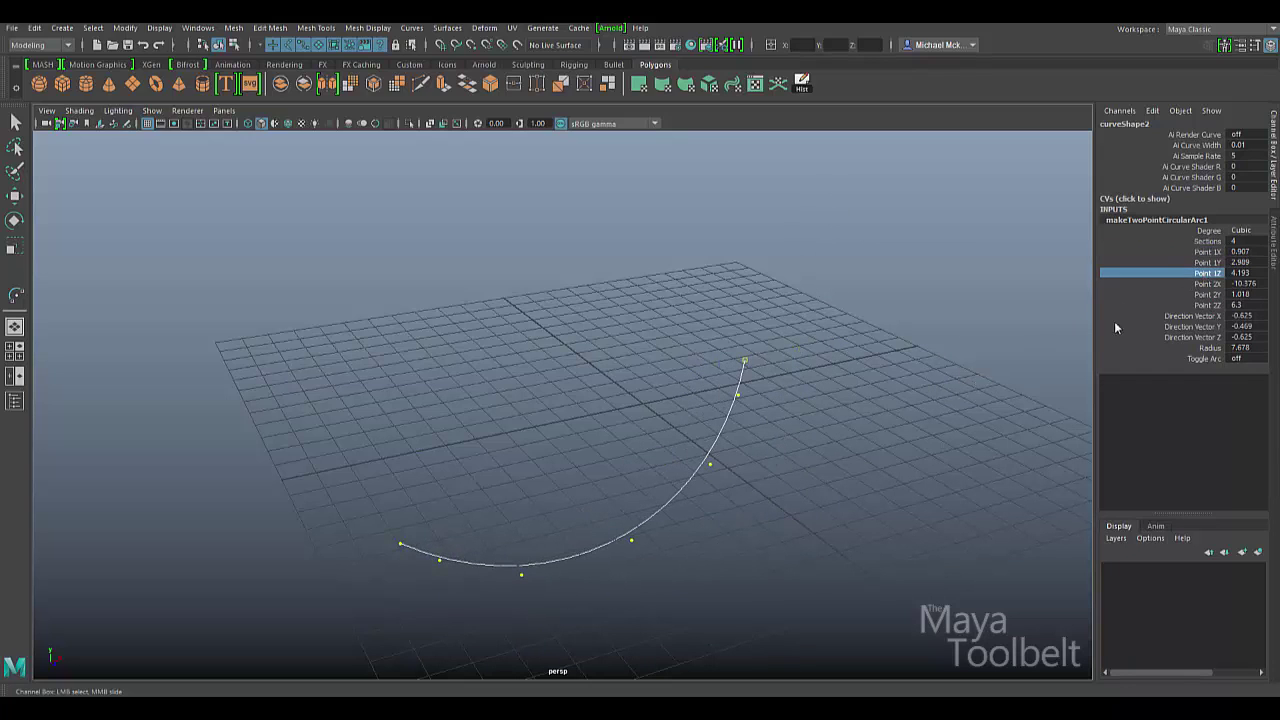
mouse_move(1017, 343)
middle_mouse_down()
mouse_move(1005, 342)
mouse_move(1022, 360)
middle_mouse_up()
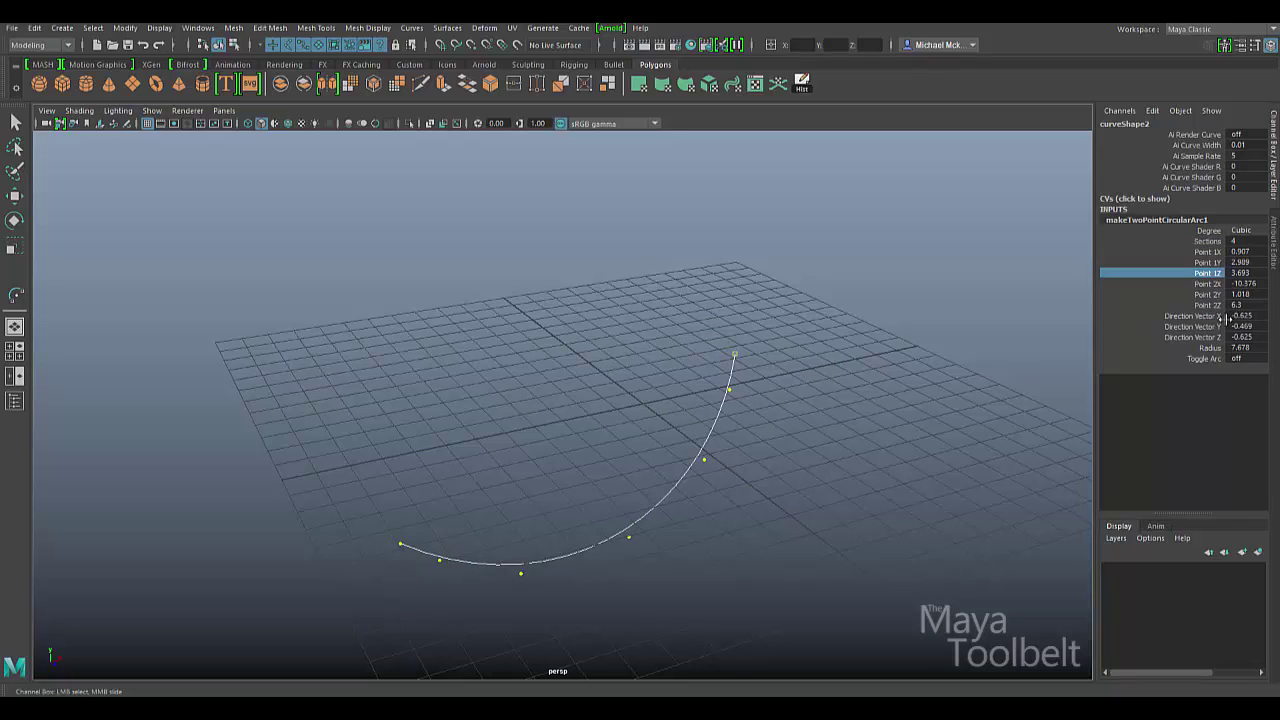
Step: Adjust the arc's Direction Vector Y to about -0.769 and increase its radius to about 8.778
left_click(1218, 326)
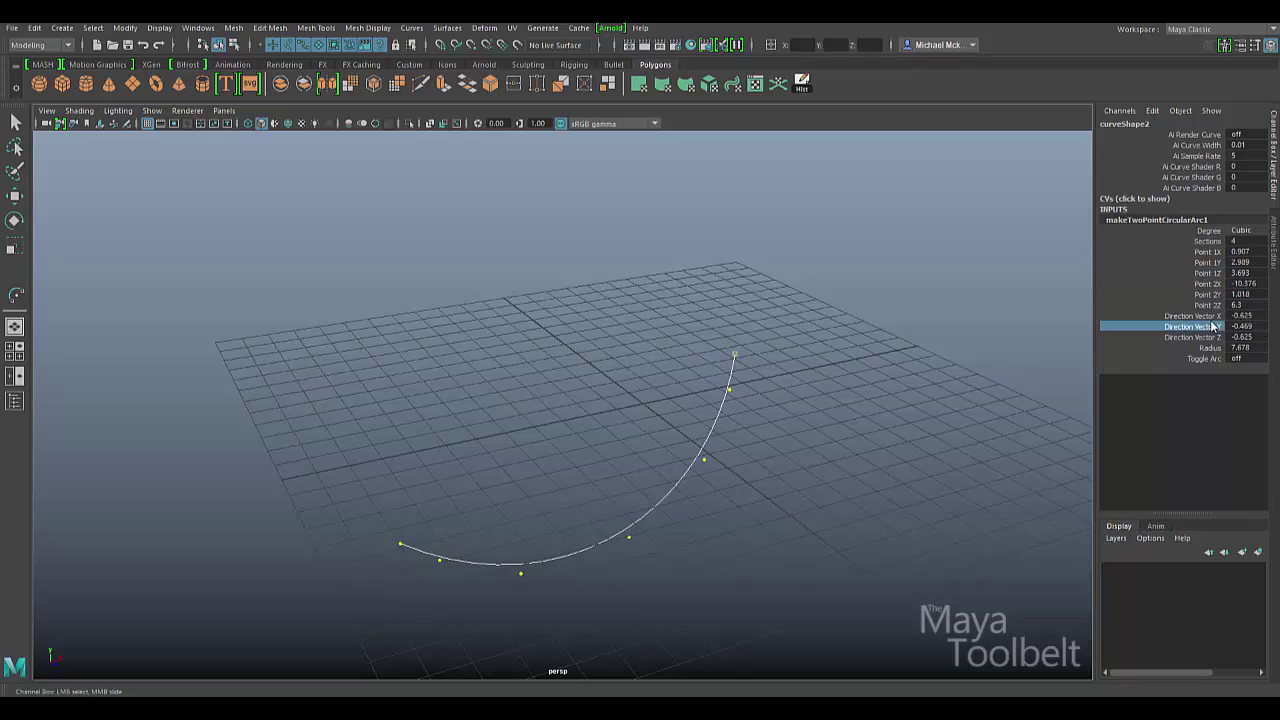
middle_click_drag(990, 368, 940, 391)
left_click_drag(938, 391, 976, 356, "alt")
middle_click_drag(976, 356, 986, 431)
left_click_drag(947, 421, 708, 408, "alt")
left_click_drag(818, 456, 648, 462, "alt")
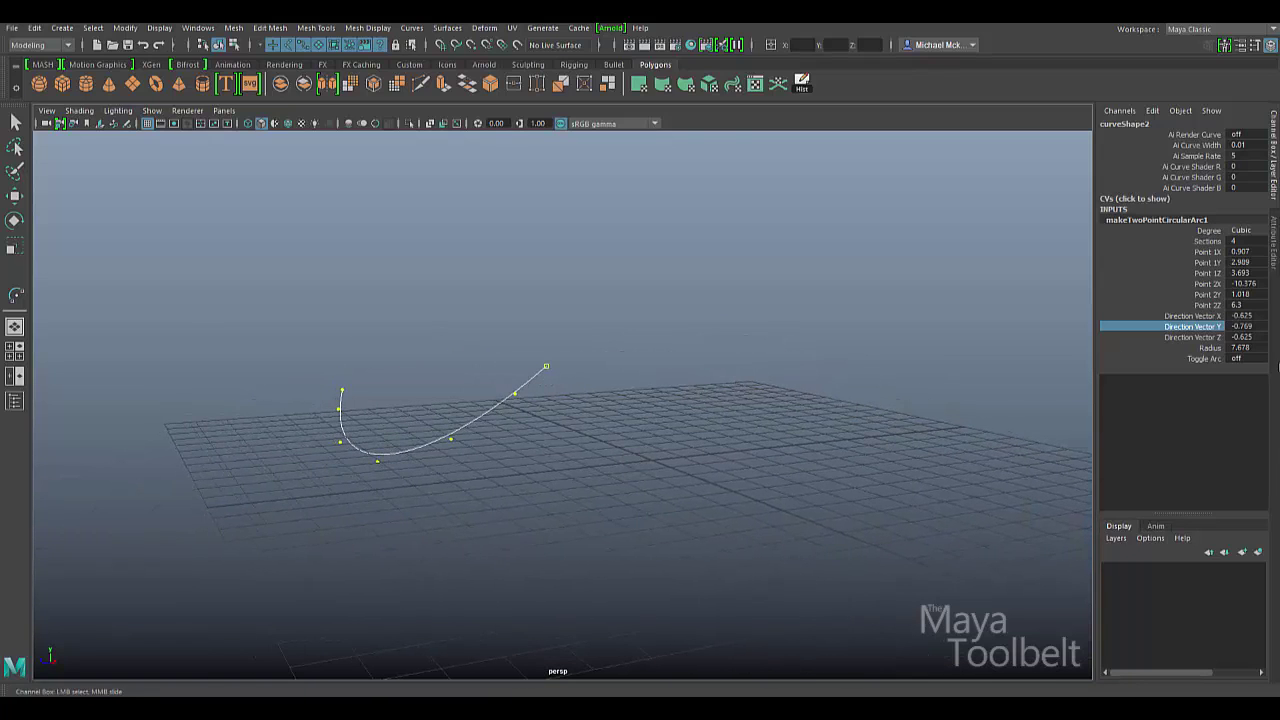
left_click(1213, 353)
middle_click_drag(857, 409, 866, 438)
Step: Turn Toggle Arc on to inspect the longer side of the circle, and turn it back off
double_click(1242, 357)
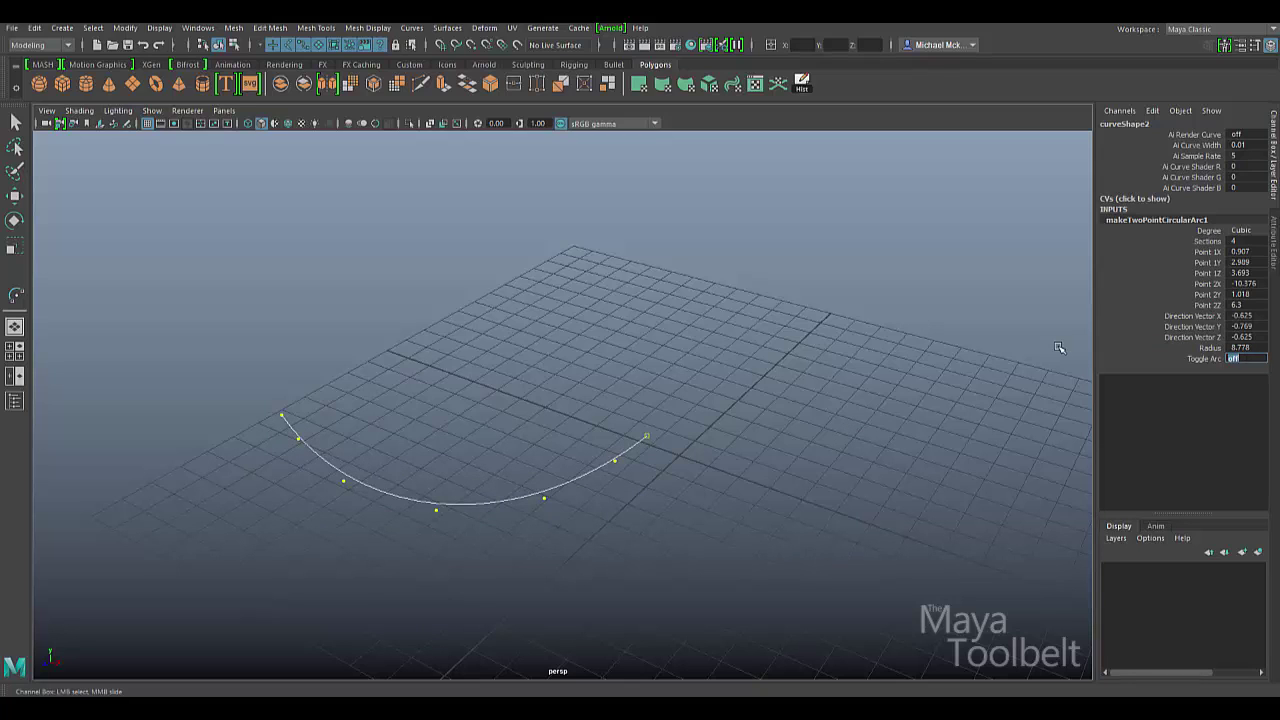
type("on")
key("Return")
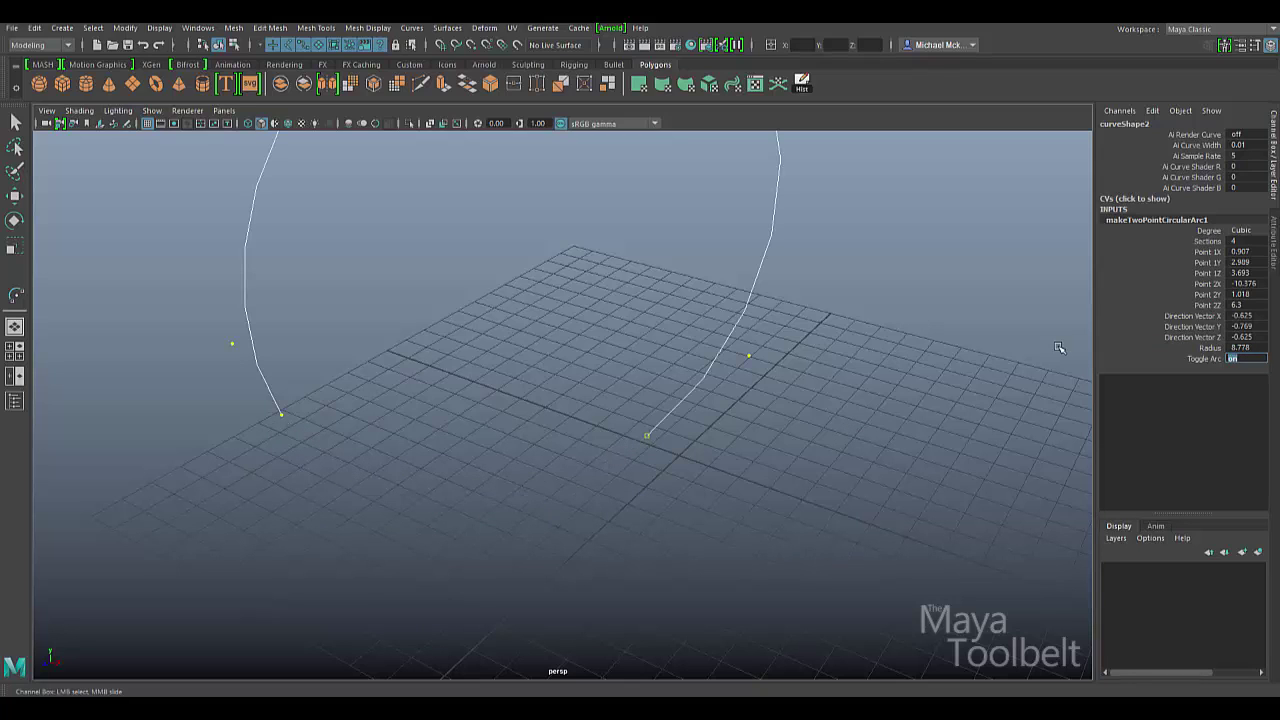
left_click_drag(865, 350, 891, 314, "alt")
scroll(891, 314, "down", 2)
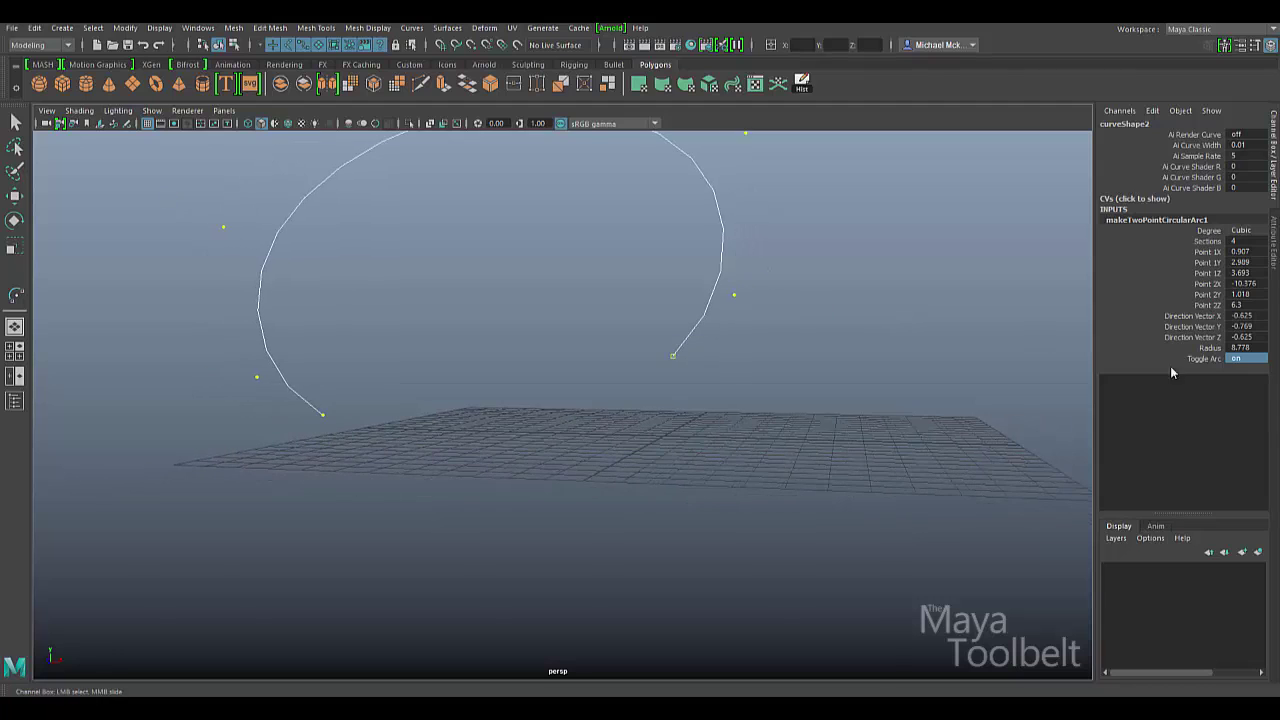
double_click(1240, 357)
type("off")
key("Return")
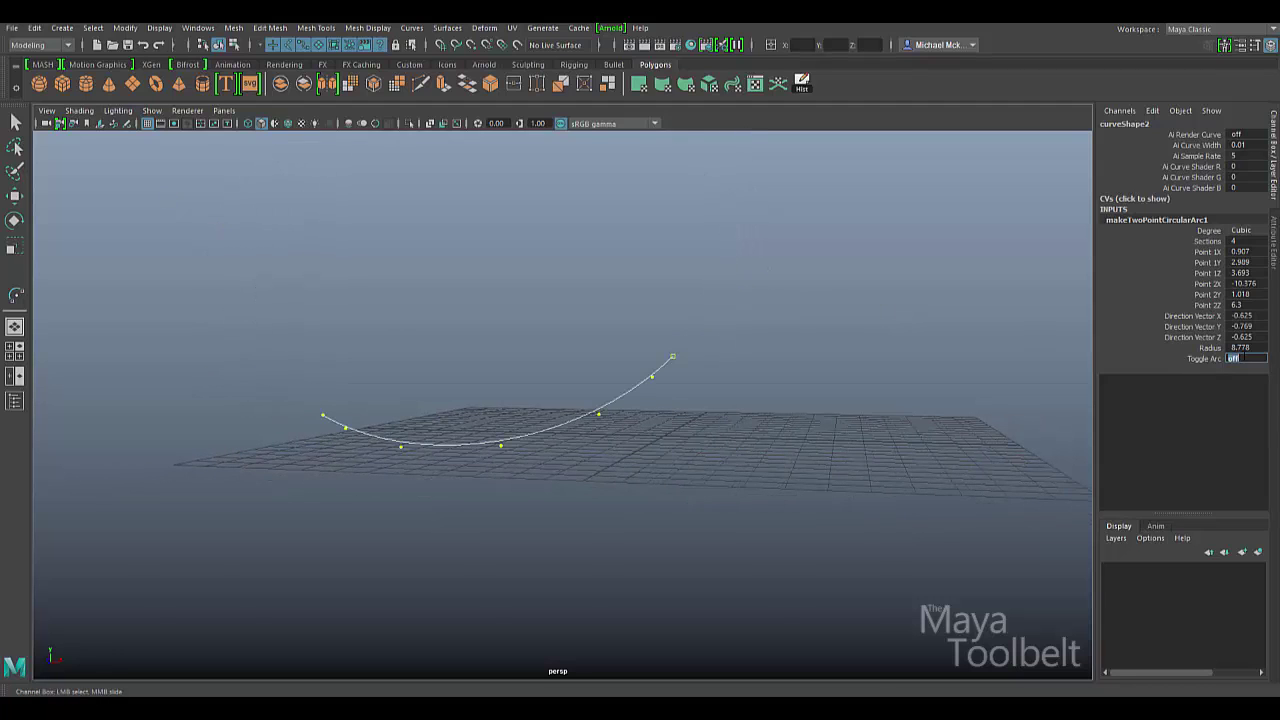
left_click_drag(991, 352, 772, 377, "alt")
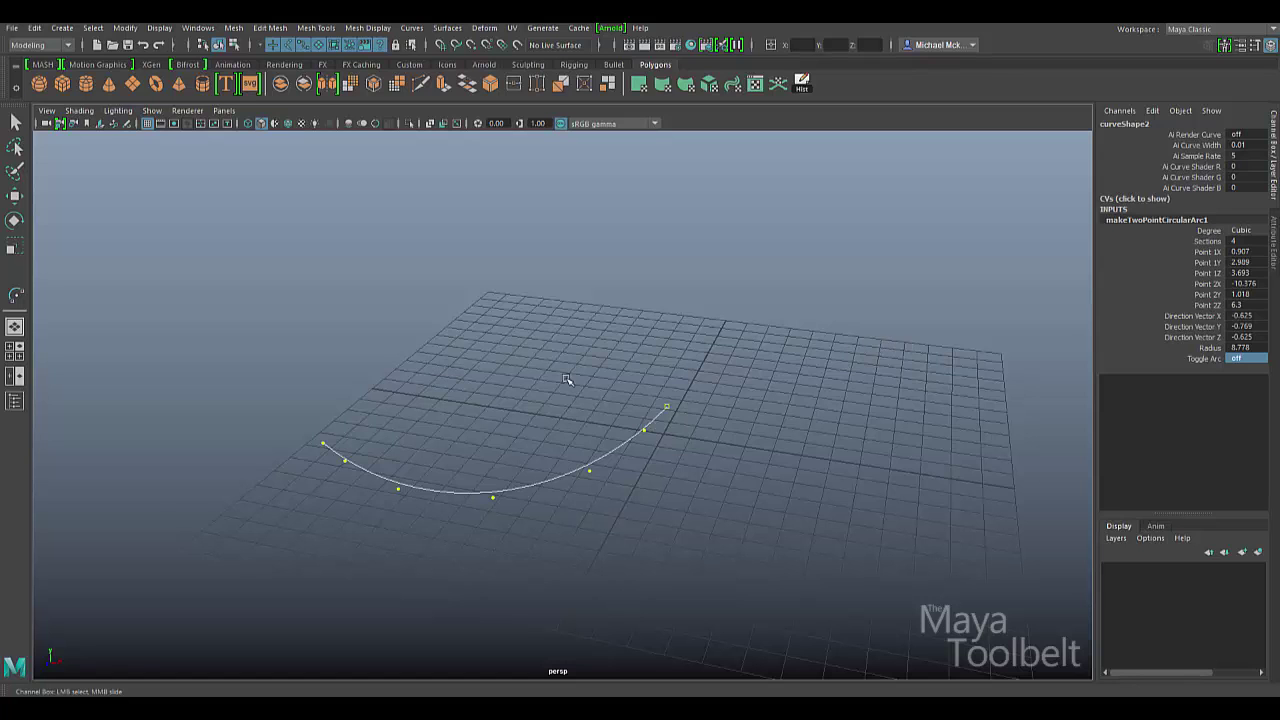
mouse_move(669, 399)
left_mouse_down("alt")
mouse_move(629, 400)
mouse_move(663, 411)
left_mouse_up("alt")
Step: Switch the curve back to object mode and reselect the whole curve with the Move tool
right_click_drag(620, 449, 717, 349)
key("w")
left_click_drag(674, 363, 566, 456, "alt")
left_click(566, 456)
key("ctrl+z")
left_click_drag(612, 507, 680, 435, "alt")
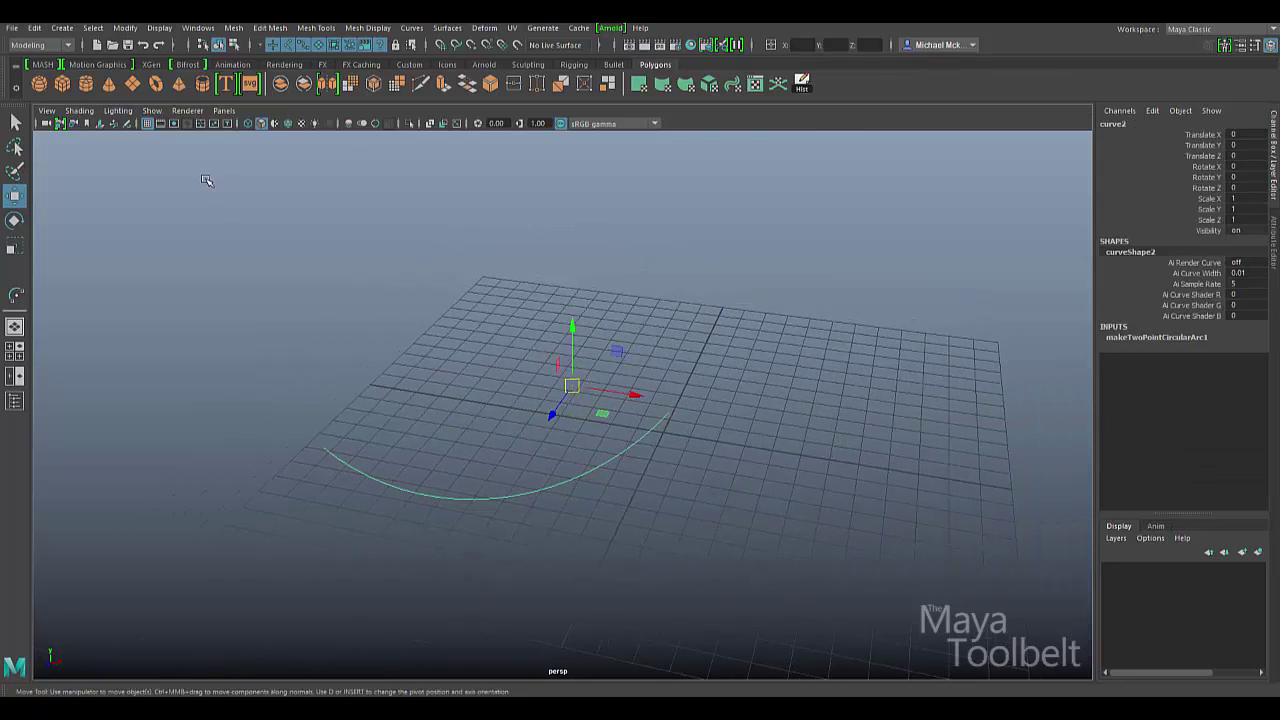
Step: In the Two Point Circular Arc tool settings, choose degree 3, try a higher section count, and reset the tool to its defaults
left_click(63, 28)
mouse_move(163, 129)
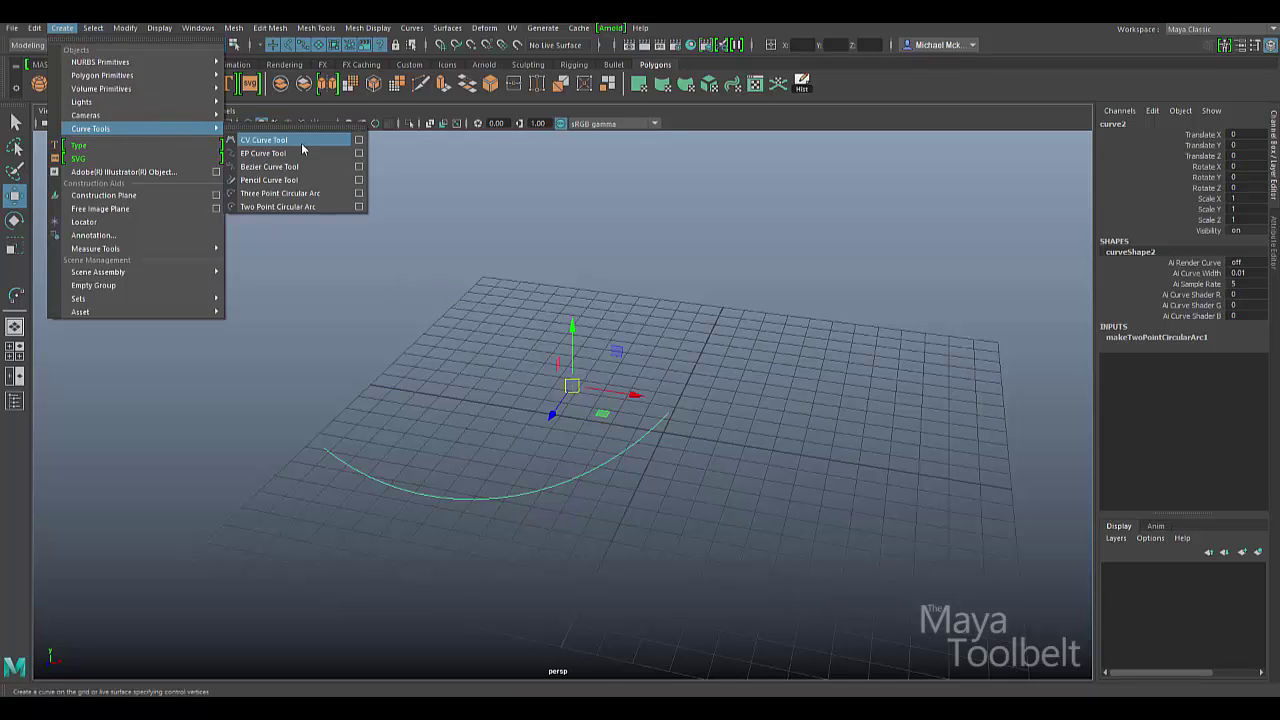
left_click(359, 206)
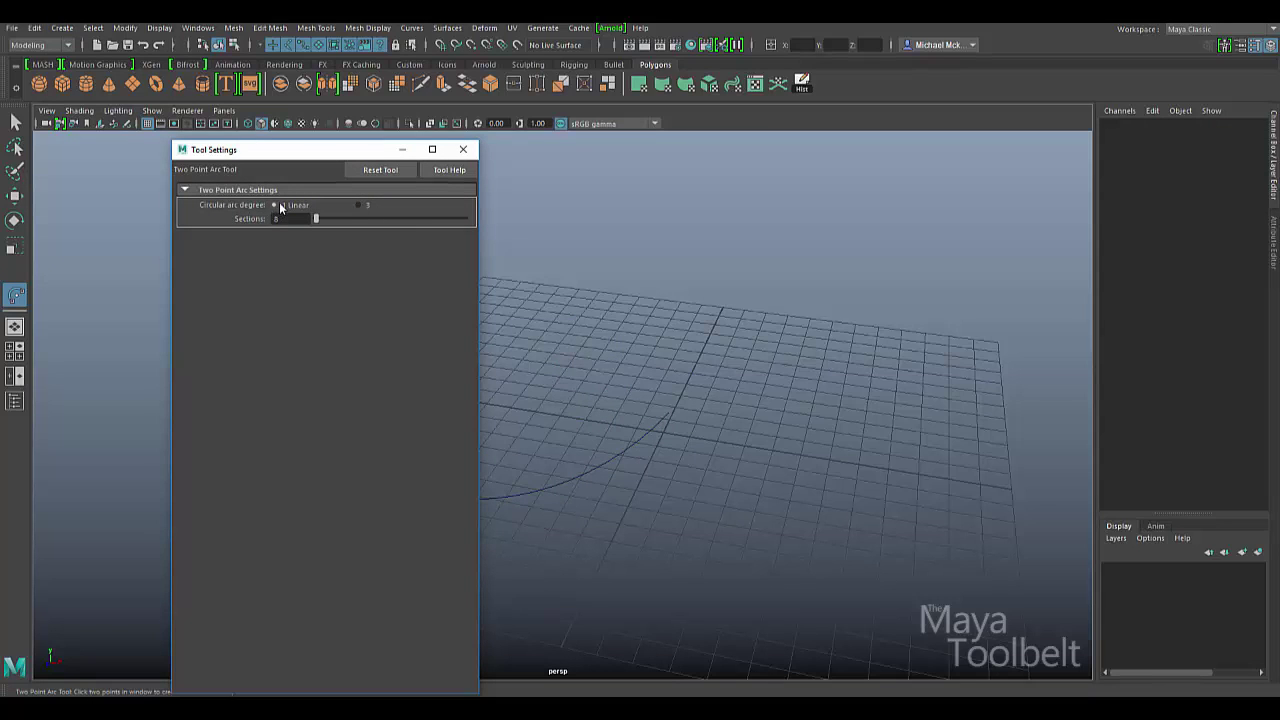
left_click(361, 204)
left_click_drag(316, 219, 334, 220)
left_click(362, 170)
left_click(463, 149)
key("w")
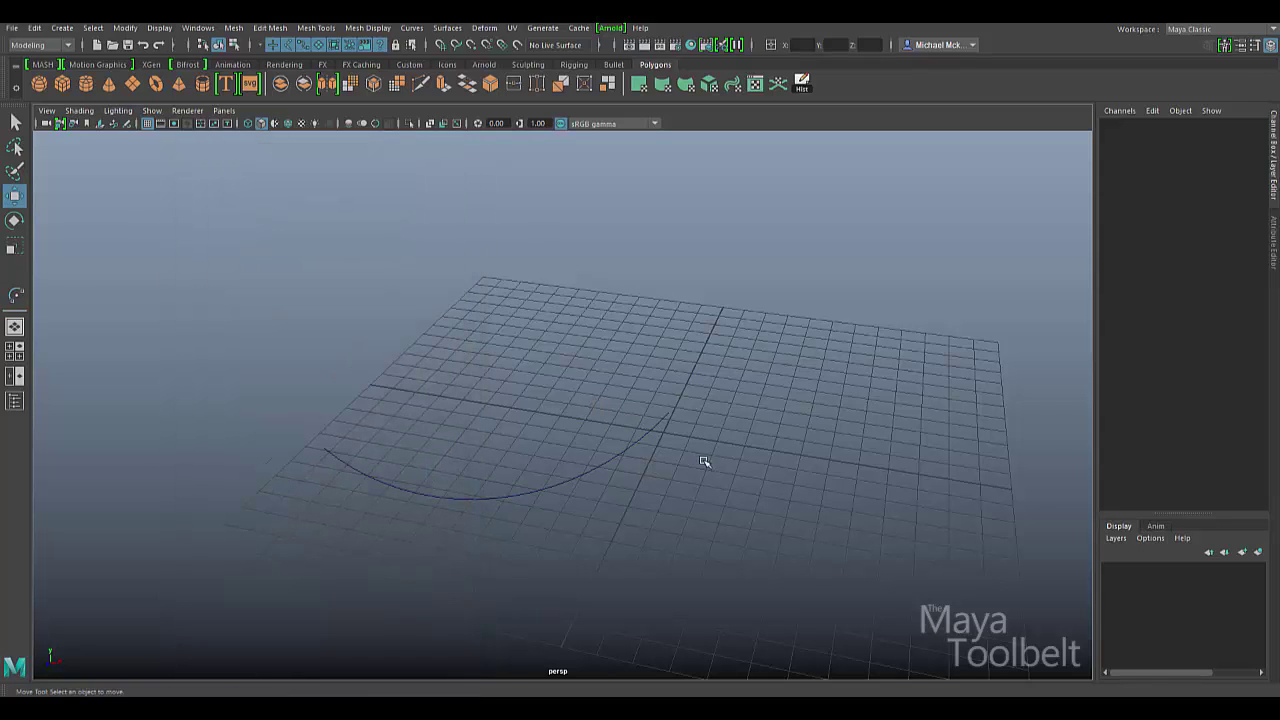
left_click_drag(703, 463, 850, 472, "alt")
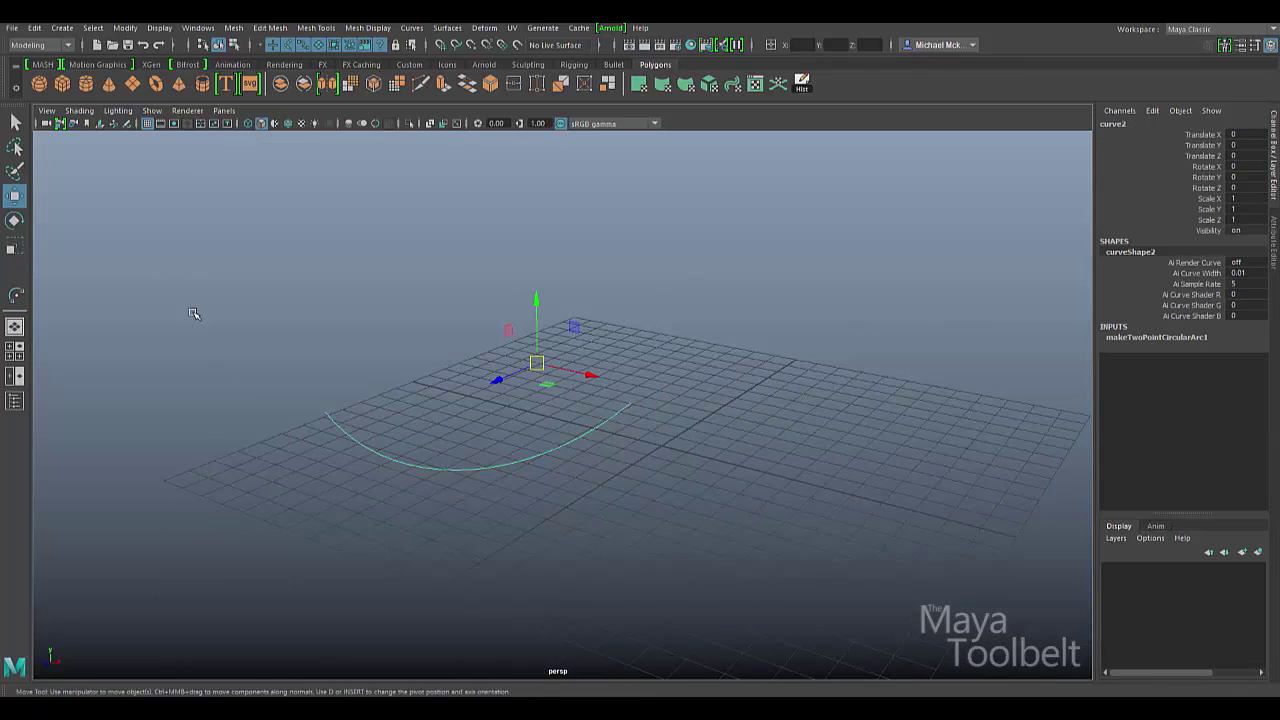
Step: Activate the Show Manipulator Tool for the arc and expose its handles by selecting the makeTwoPointCircularArc1 input
left_click(125, 28)
mouse_move(197, 68)
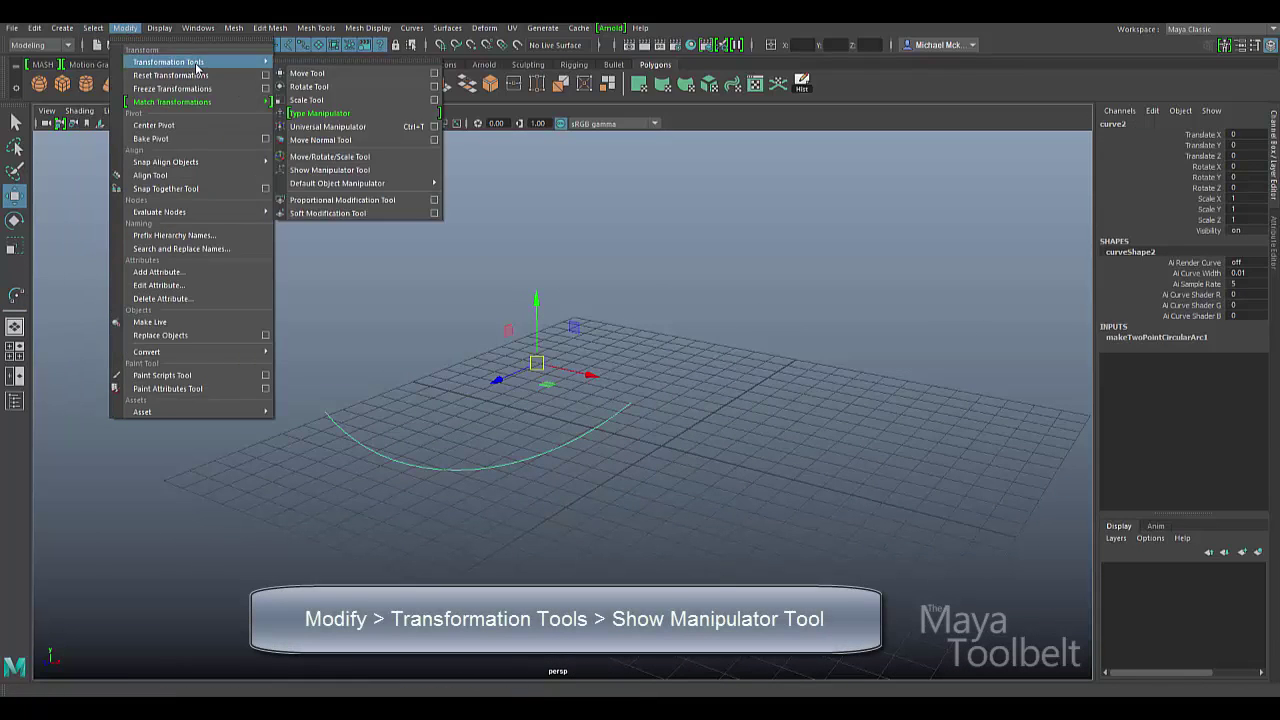
left_click(340, 172)
left_click_drag(609, 286, 886, 354, "alt")
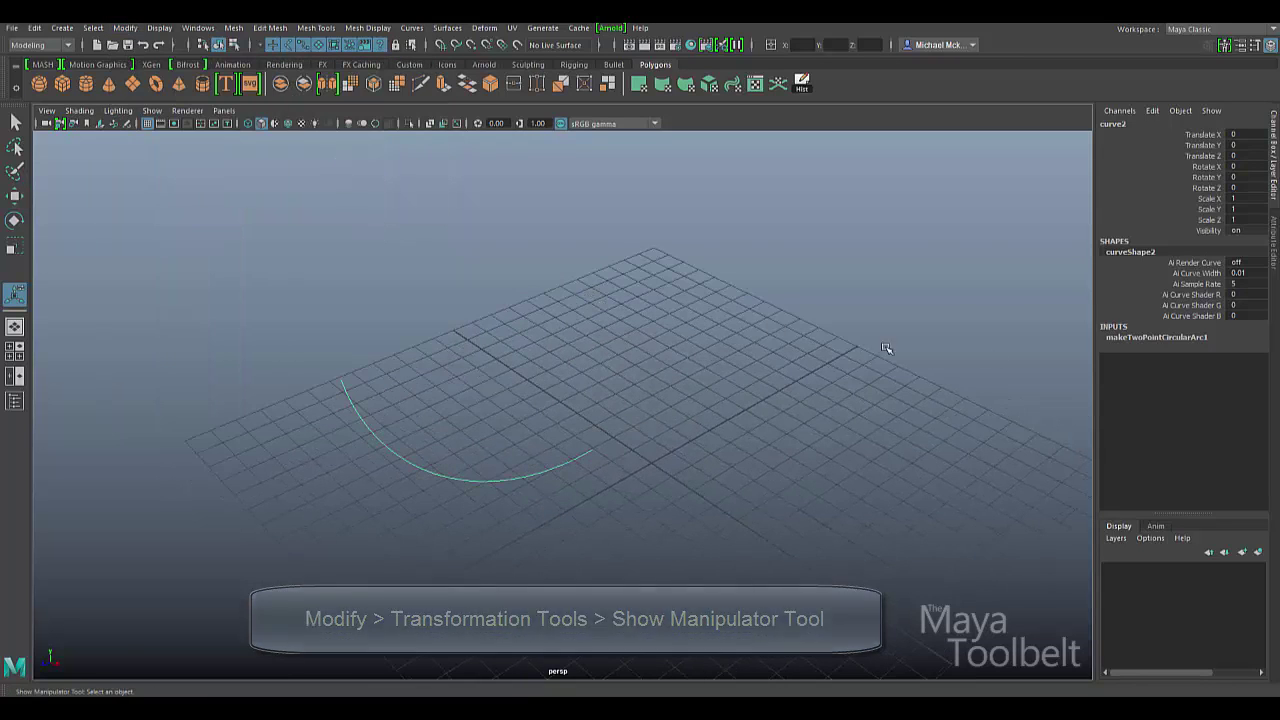
left_click(1136, 340)
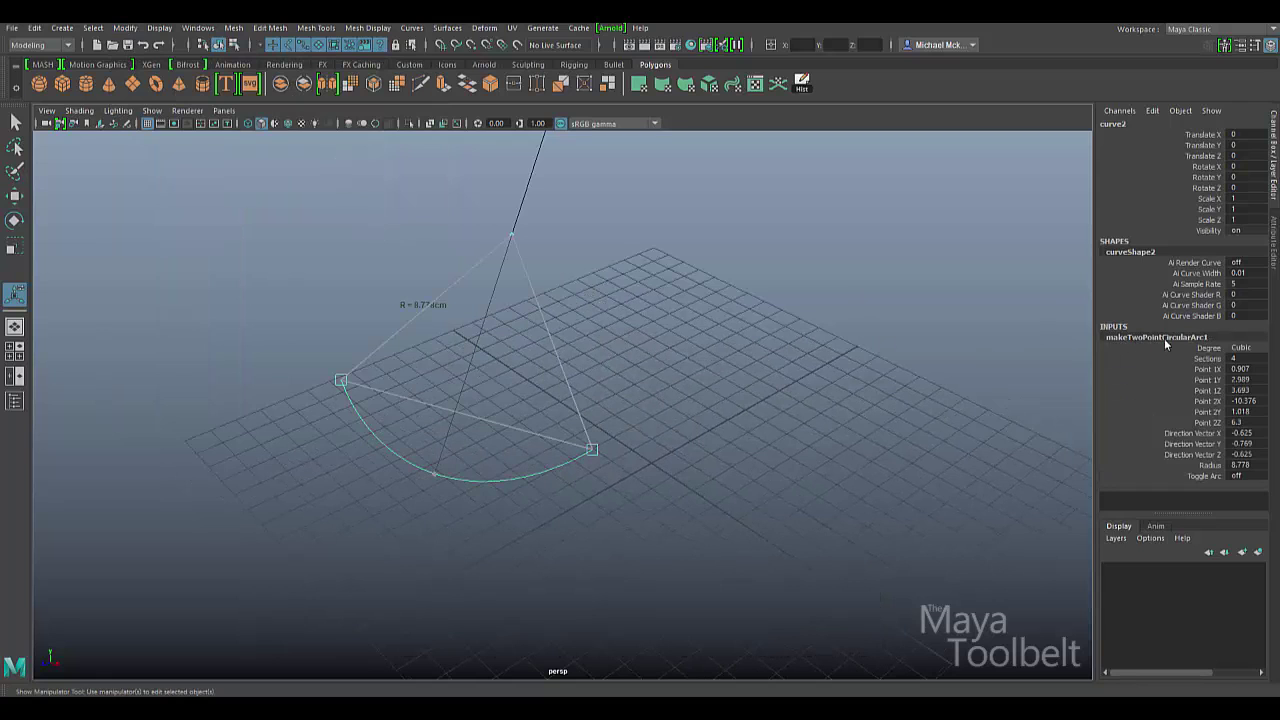
Step: Use the viewport handles to move the arc's first endpoint to about (2.136, 3.861, 1.264) and reshape its radius to about 7.543
mouse_move(765, 348)
left_mouse_down("alt")
mouse_move(700, 352)
mouse_move(820, 350)
mouse_move(765, 348)
mouse_move(786, 349)
left_mouse_up("alt")
left_click_drag(509, 231, 497, 297)
left_click_drag(608, 458, 660, 360)
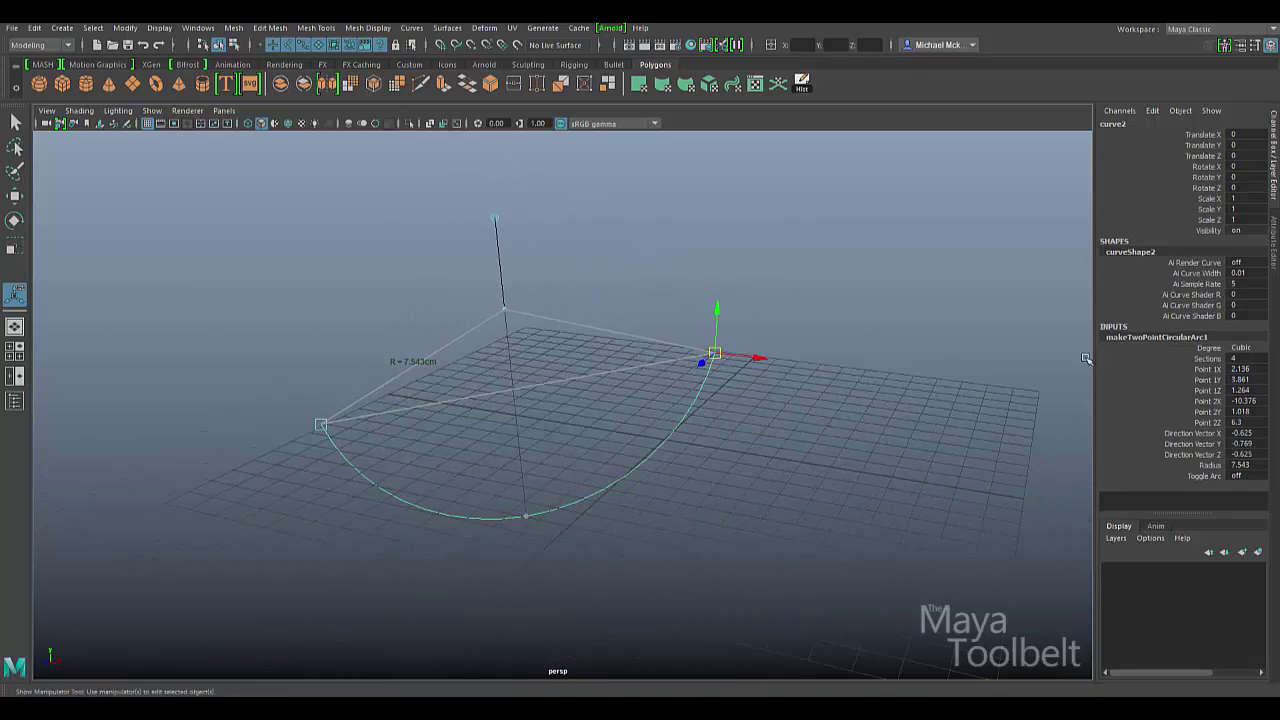
Step: Select the makeTwoPointCircularArc1 input again and reactivate the Show Manipulator Tool
double_click(1146, 339)
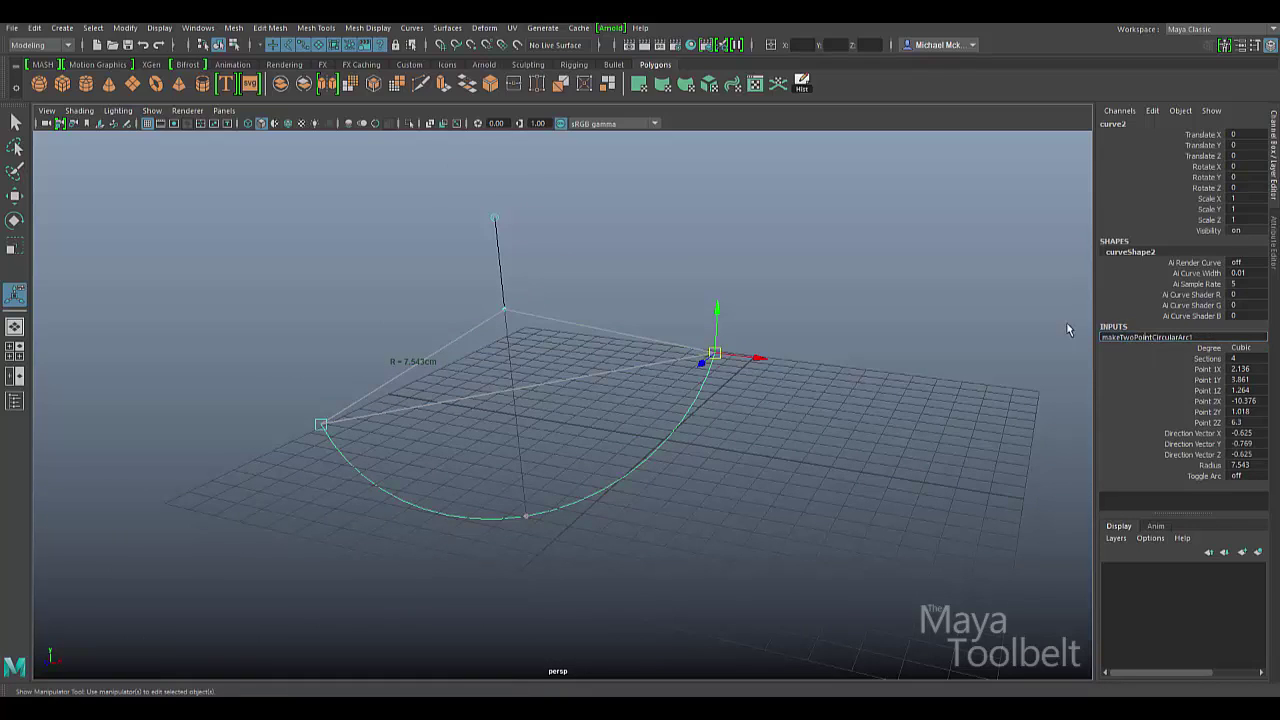
left_click(125, 27)
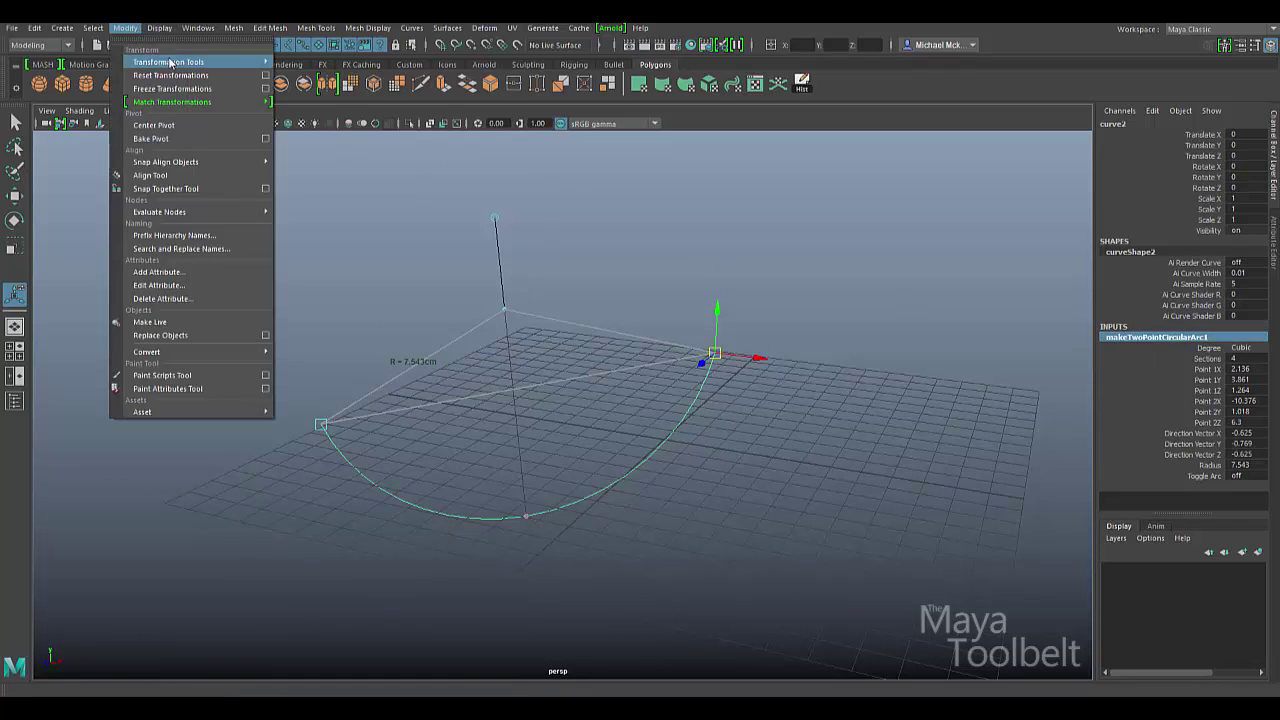
mouse_move(172, 63)
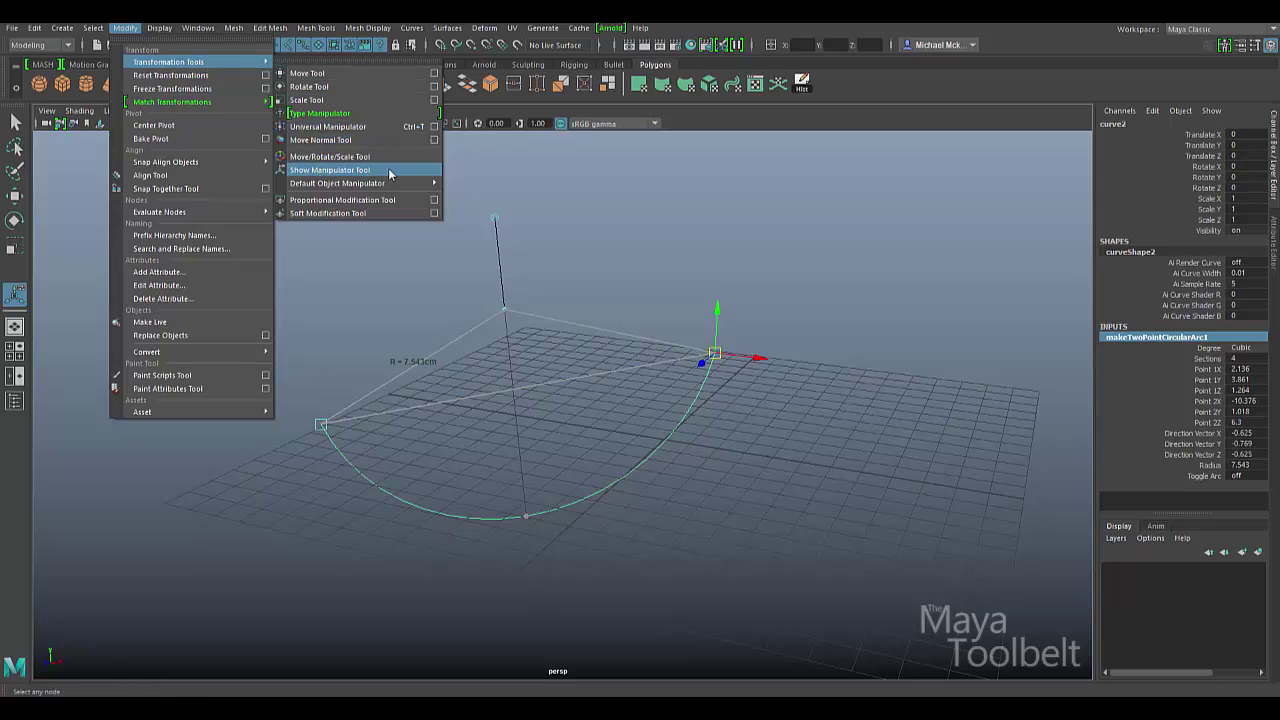
left_click(389, 175)
Step: Switch to the Move tool and delete the two-point arc from the scene
key("w")
left_click_drag(663, 257, 686, 320, "alt")
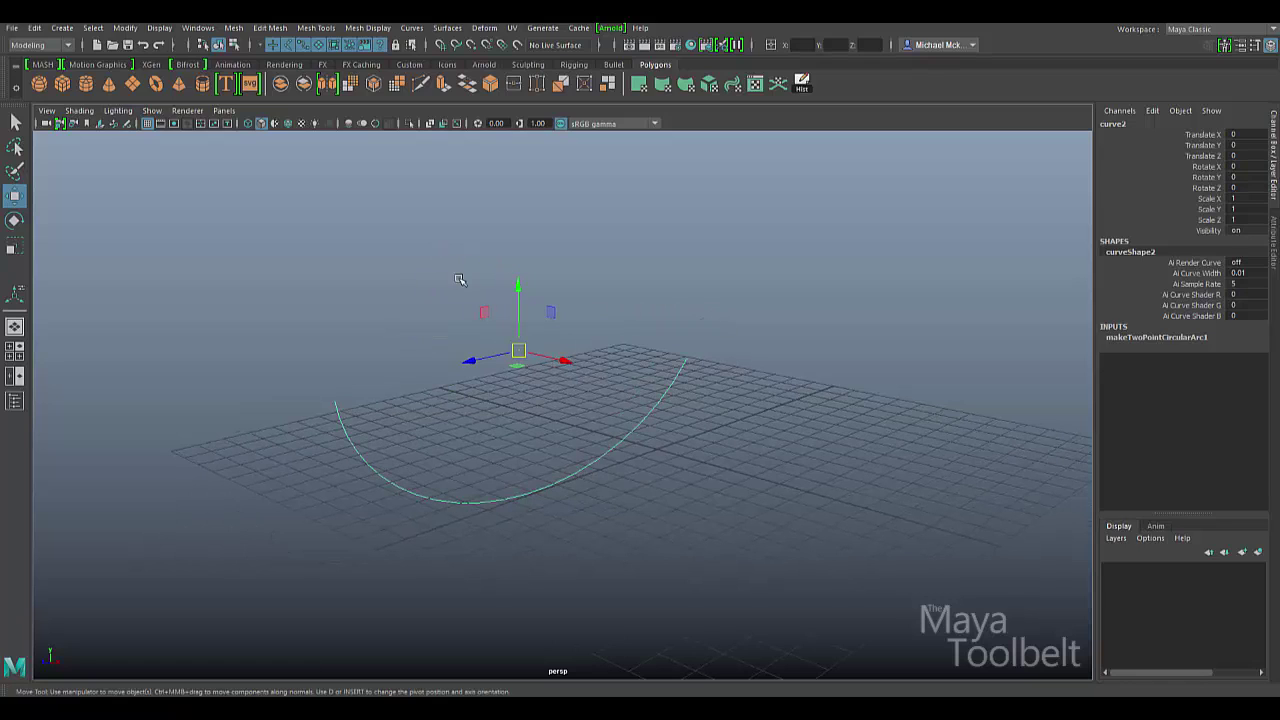
key("Delete")
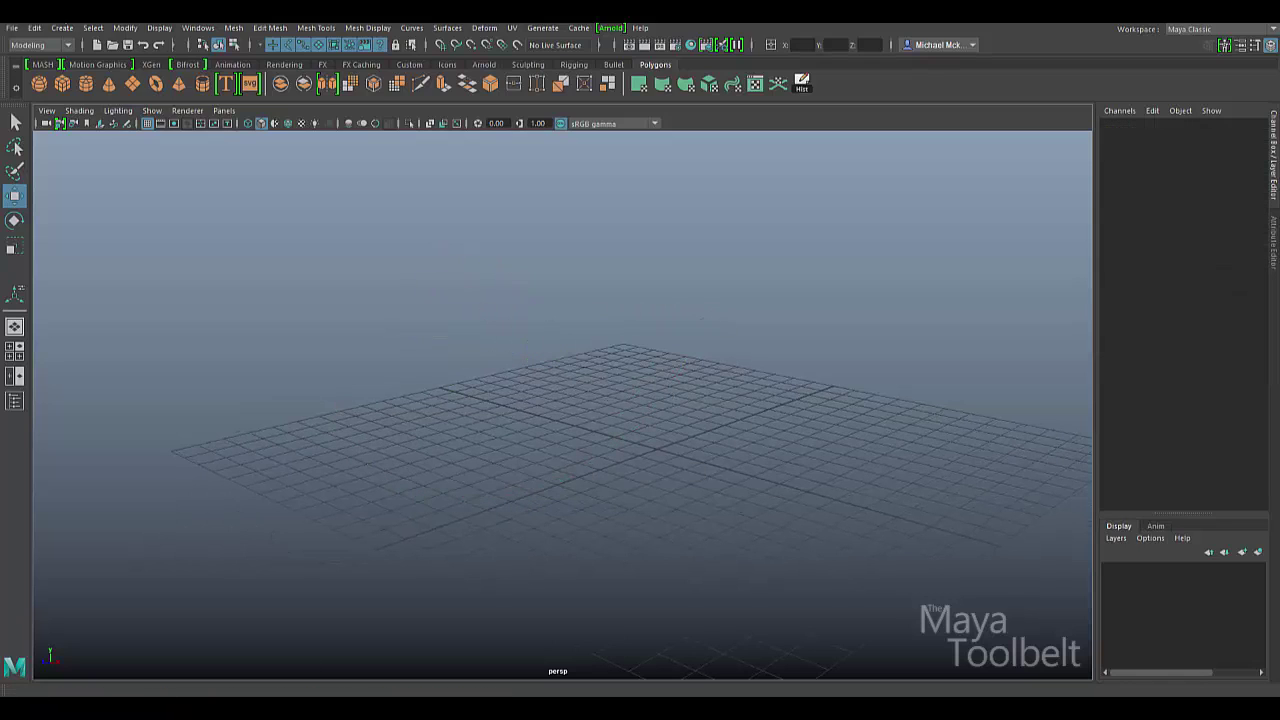
Step: Open the Three Point Circular Arc options, reset them to degree 3 and 8 sections, and close the tool settings
left_click(63, 29)
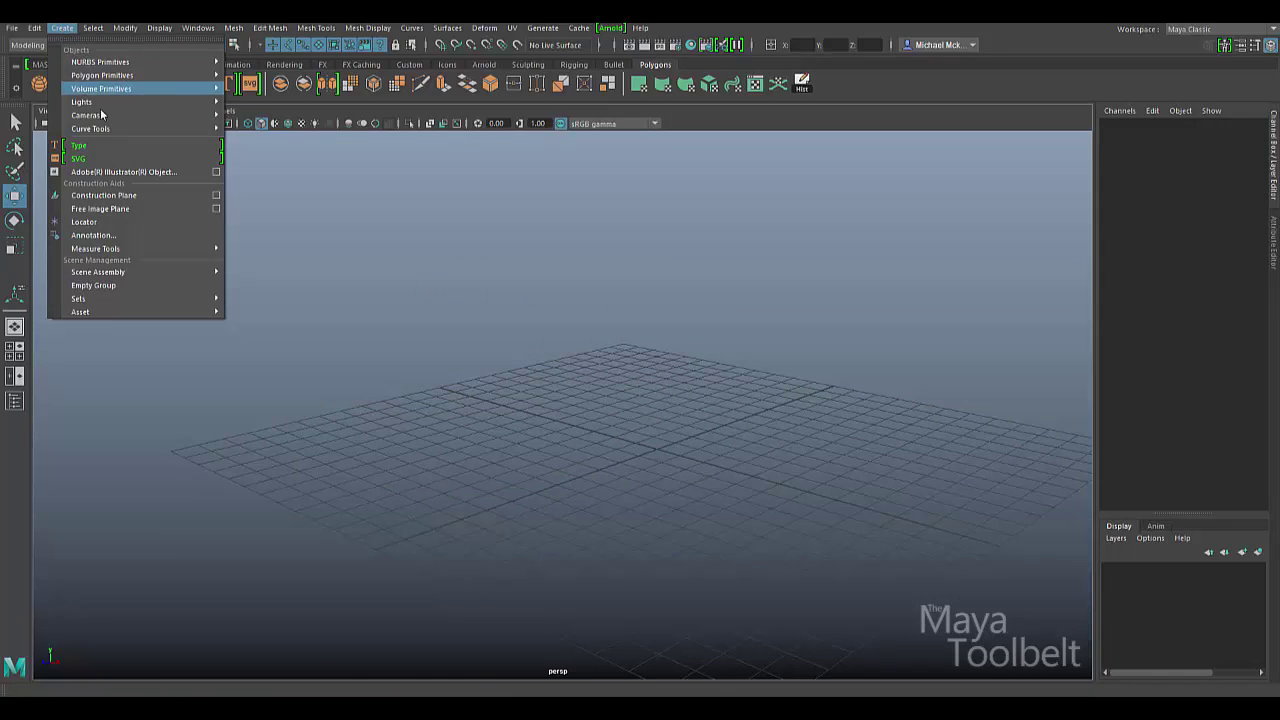
mouse_move(138, 130)
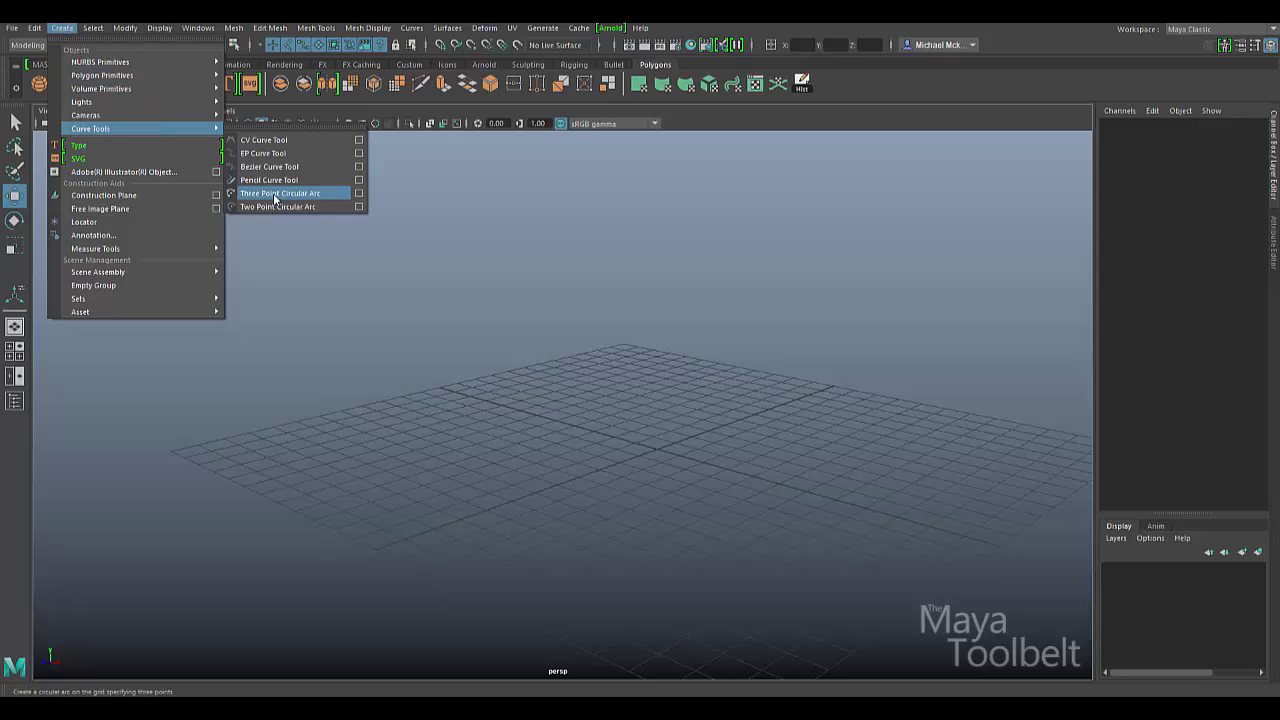
left_click(359, 193)
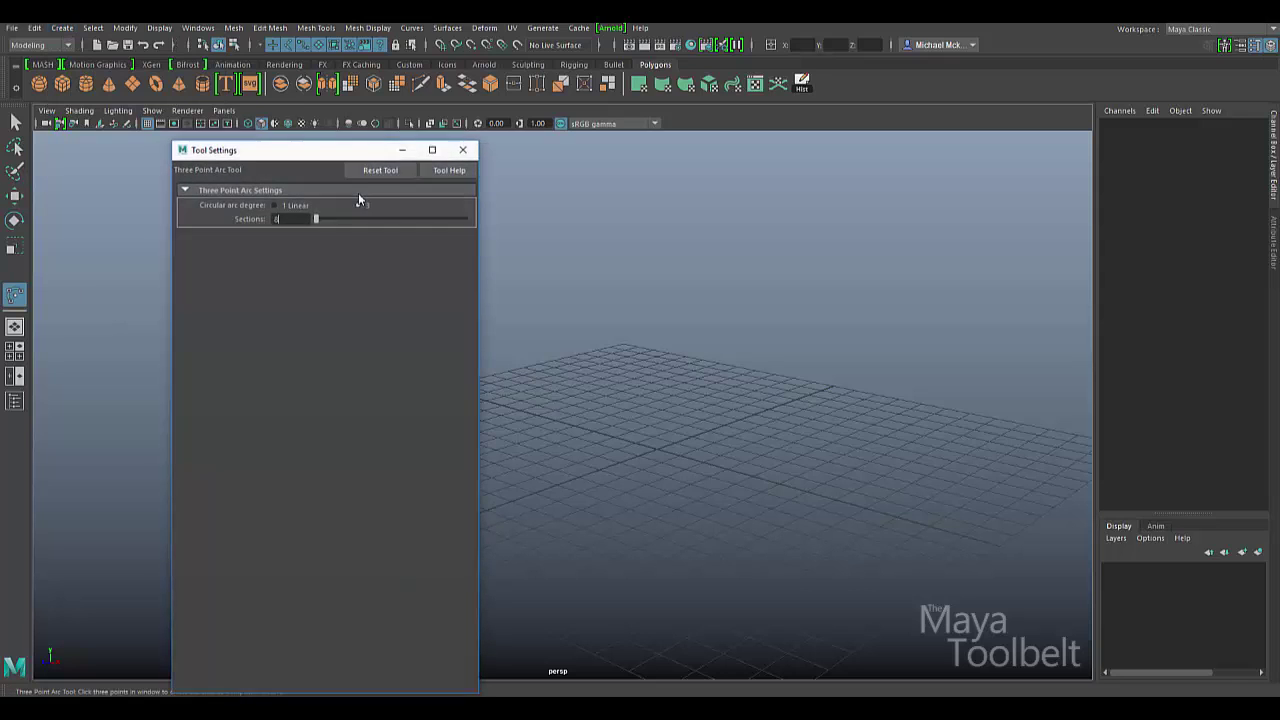
left_click(372, 172)
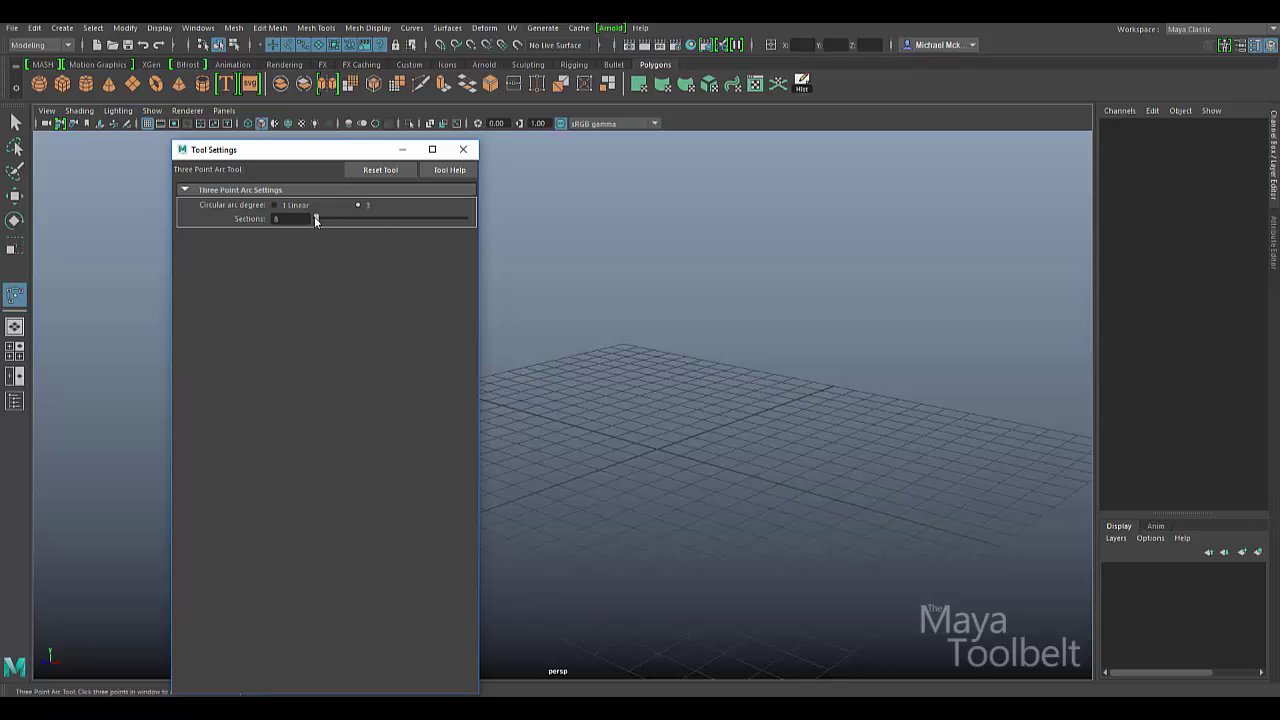
left_click_drag(315, 218, 300, 218)
left_click(463, 149)
Step: Place the first point of the three-point arc on the near side of the grid and adjust its position with the handles
left_click_drag(657, 451, 432, 490, "alt")
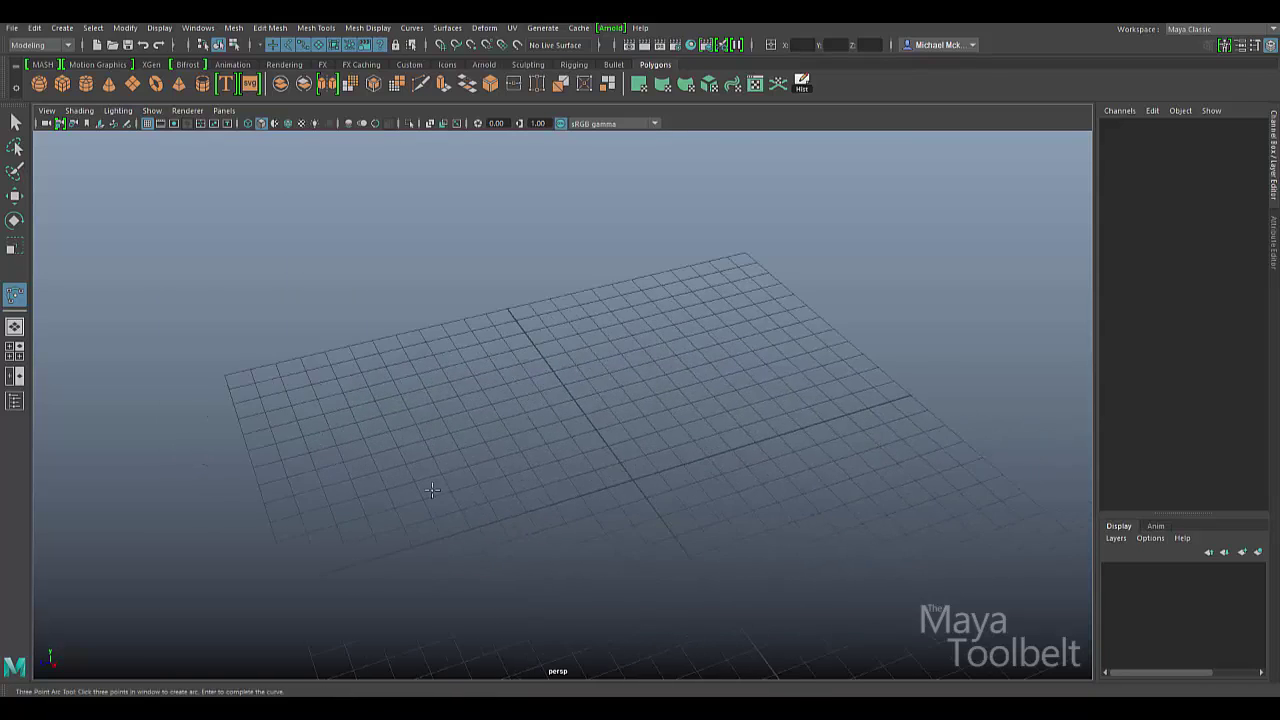
left_click(391, 527)
left_click_drag(612, 470, 600, 430, "alt")
left_click_drag(408, 528, 517, 391)
left_click_drag(423, 350, 423, 392)
left_click_drag(535, 377, 597, 397, "alt")
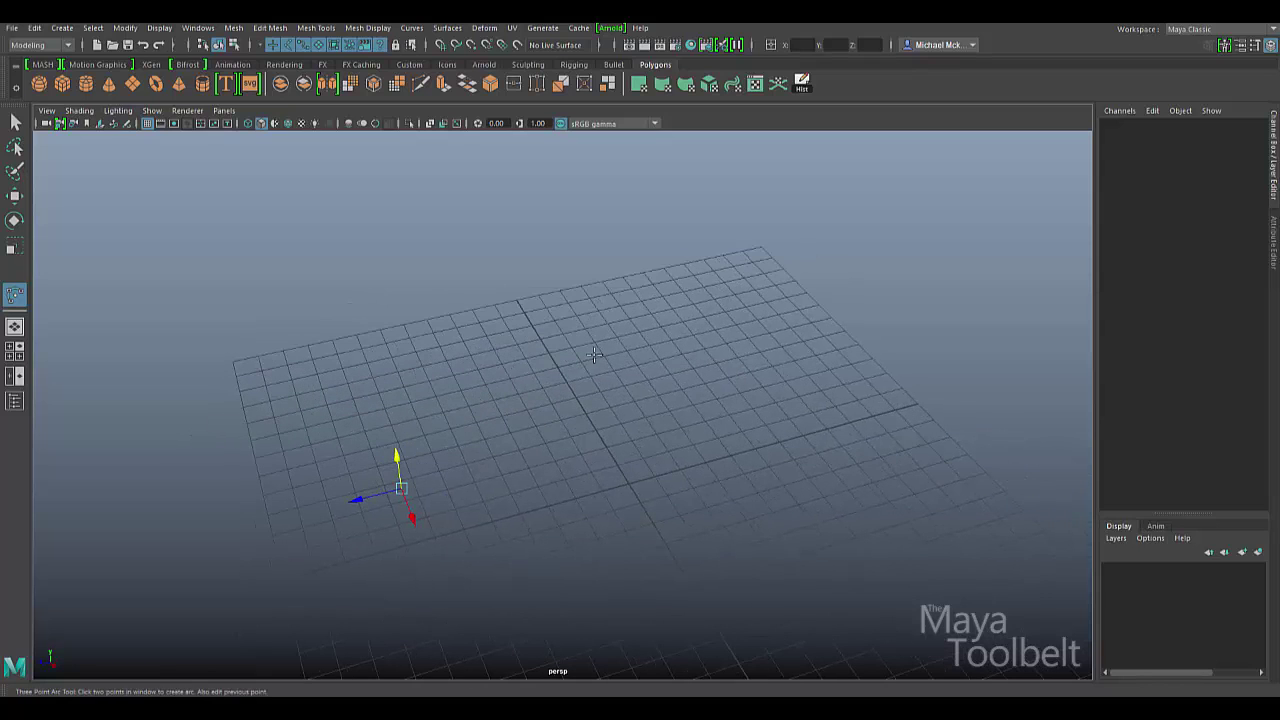
Step: Place the second arc point toward the far side of the grid and the third point beyond its centre to form the arc
mouse_move(555, 343)
left_mouse_down()
mouse_move(571, 351)
mouse_move(556, 332)
left_mouse_up()
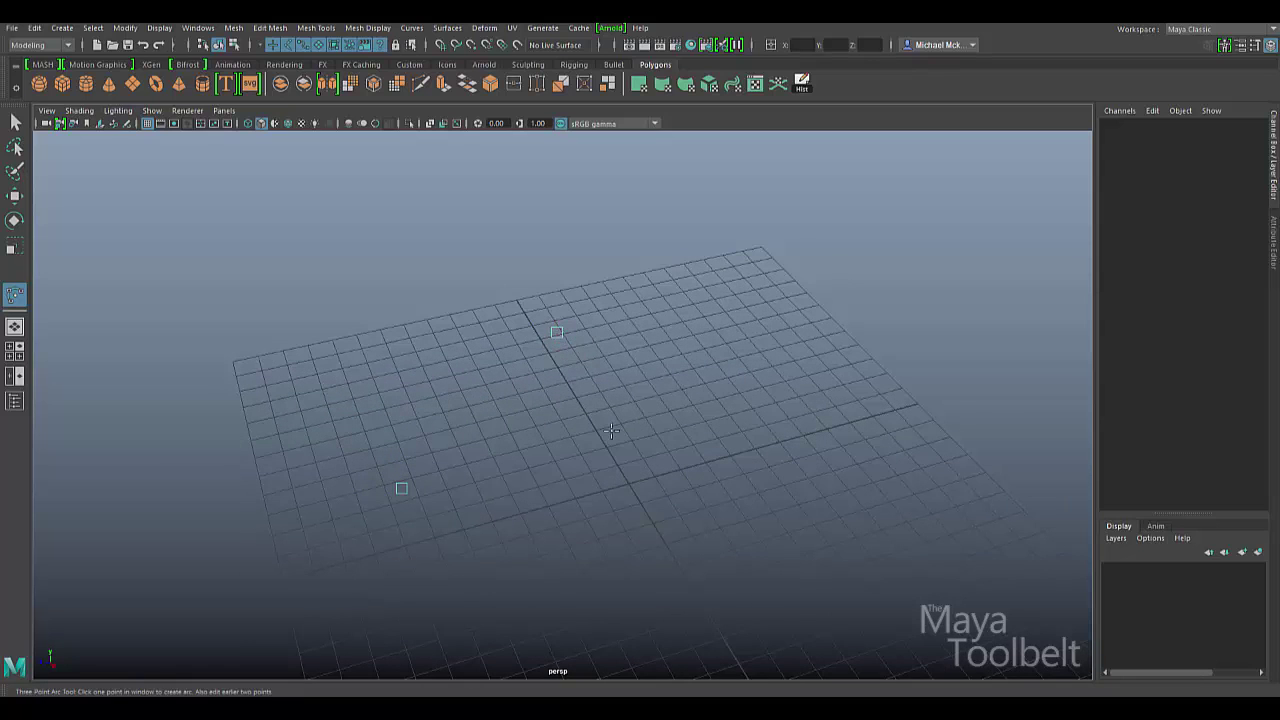
mouse_move(611, 431)
left_mouse_down("alt")
mouse_move(679, 420)
mouse_move(662, 432)
mouse_move(680, 440)
mouse_move(591, 423)
mouse_move(607, 446)
left_mouse_up("alt")
left_click_drag(830, 362, 807, 344)
Step: Reposition the arc points, with the first at about (-1.672, 0.654, 5.798) and the third at about (-6.568, 4.505, -3.318), and complete the curve
left_click_drag(568, 382, 500, 380, "alt")
left_click_drag(445, 247, 513, 181)
left_click_drag(326, 469, 384, 445)
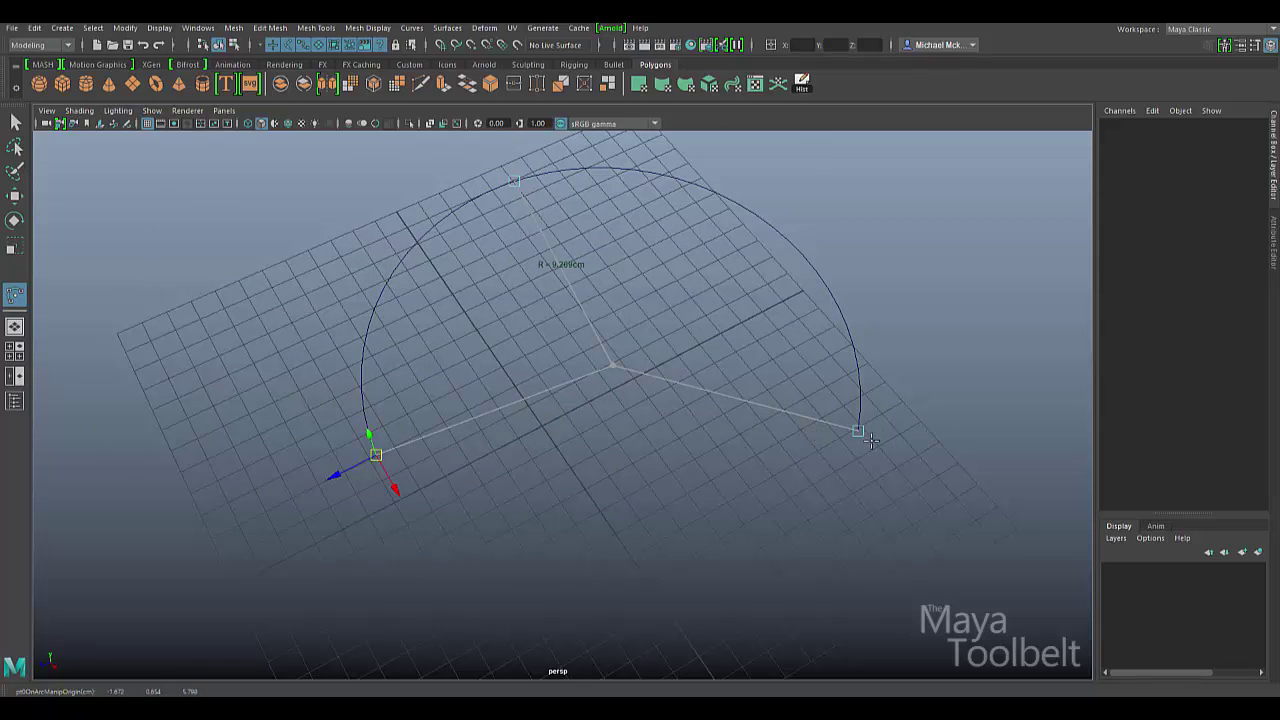
left_click_drag(870, 440, 527, 190)
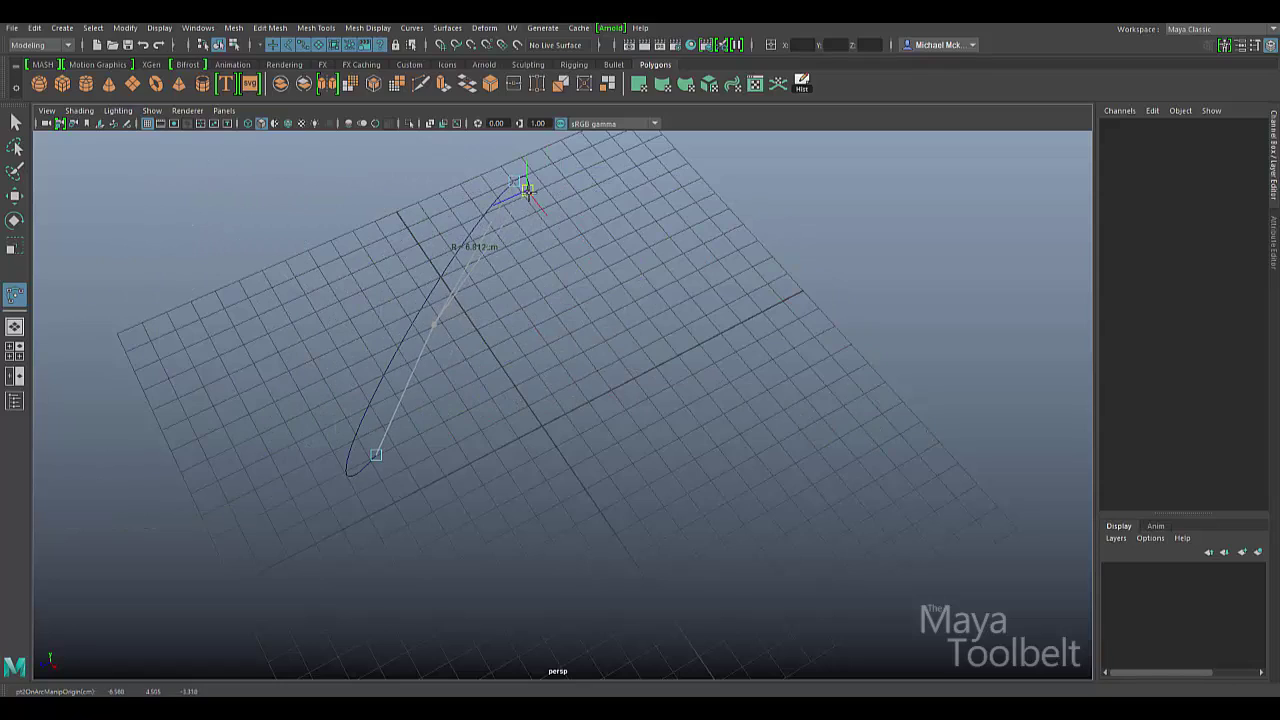
left_click_drag(601, 286, 692, 296, "alt")
key("Return")
key("w")
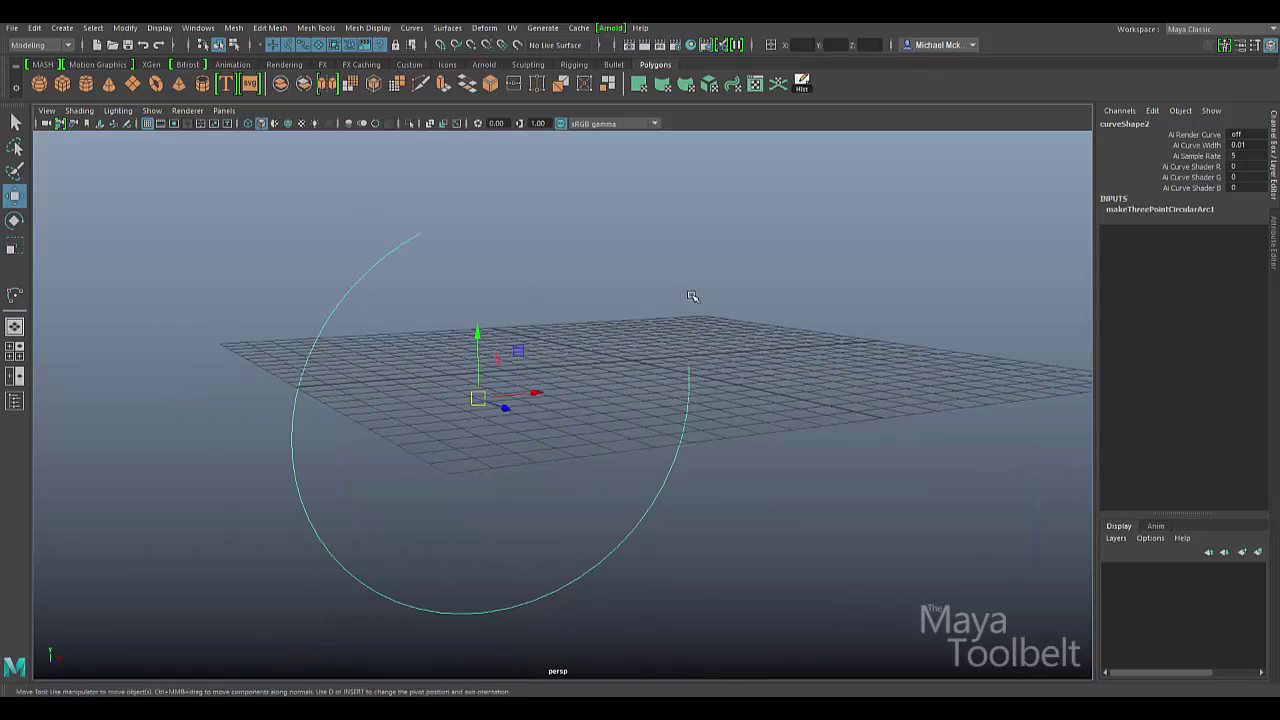
Step: Expand the makeThreePointCircularArc1 input, try reducing the arc's Sections to 4, and undo the change
left_click(1186, 210)
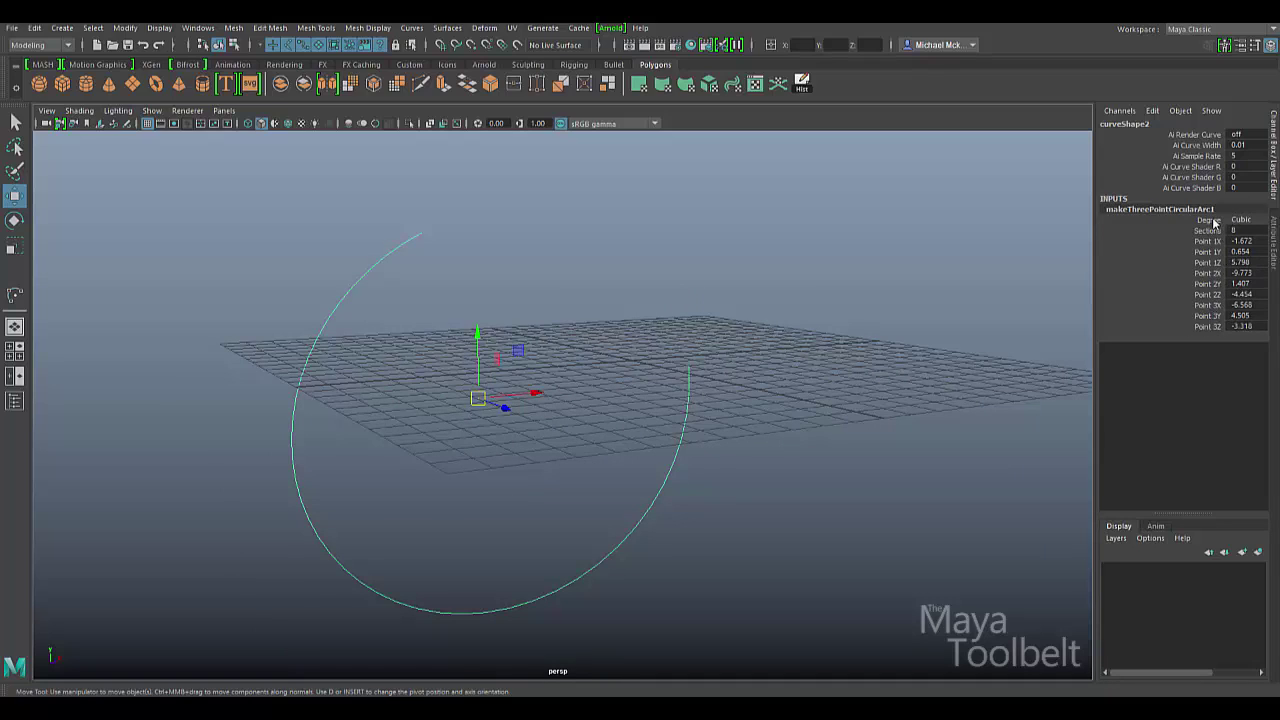
left_click(1213, 220)
left_click(1210, 231)
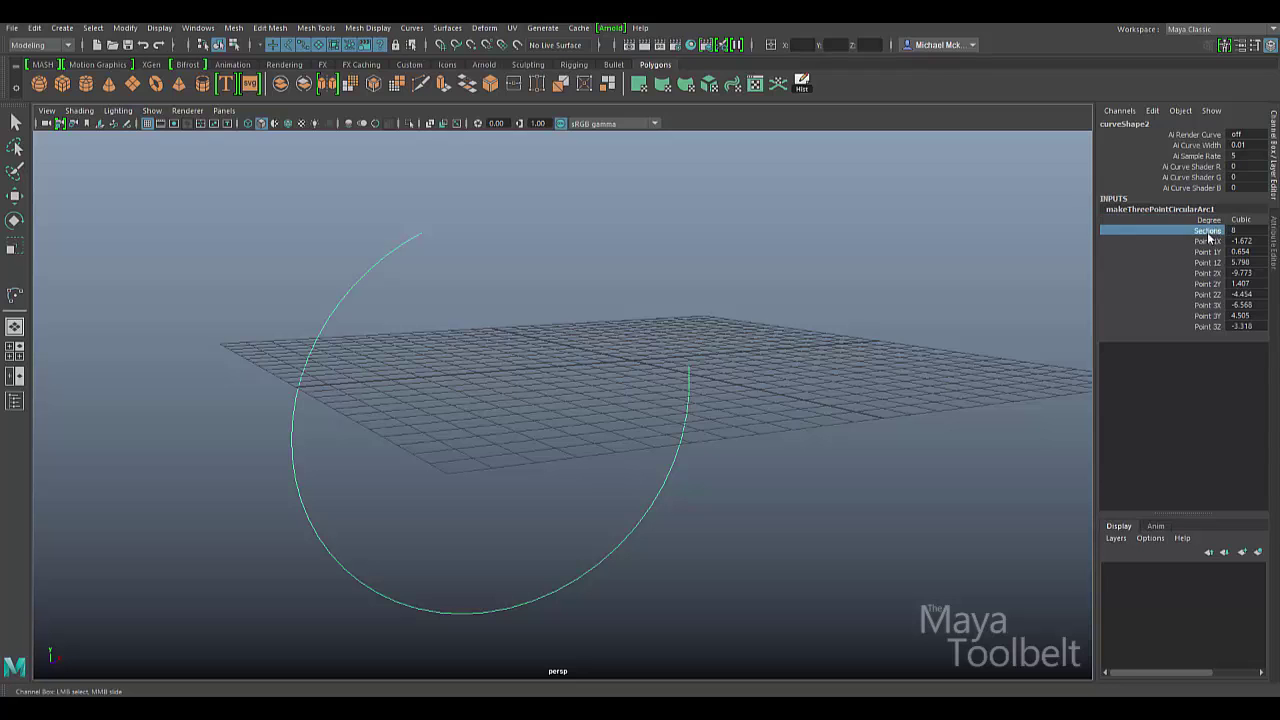
middle_click_drag(937, 294, 902, 296)
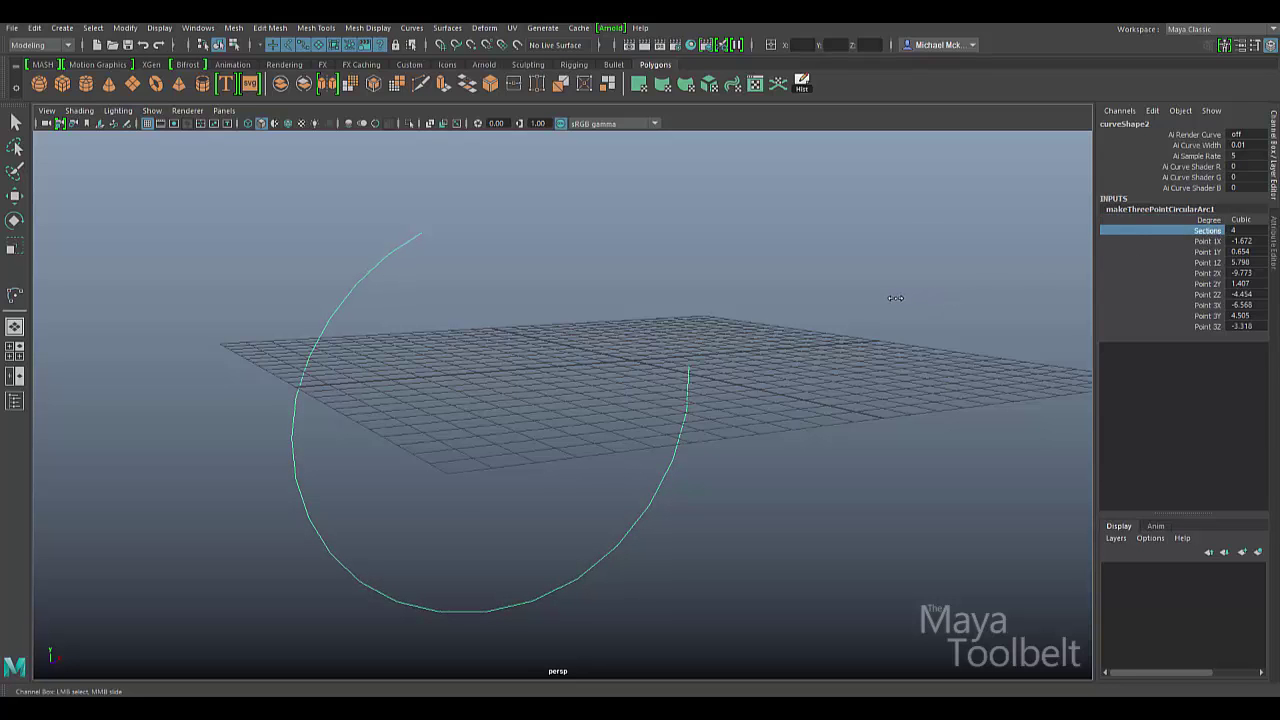
left_click_drag(829, 306, 860, 312, "alt")
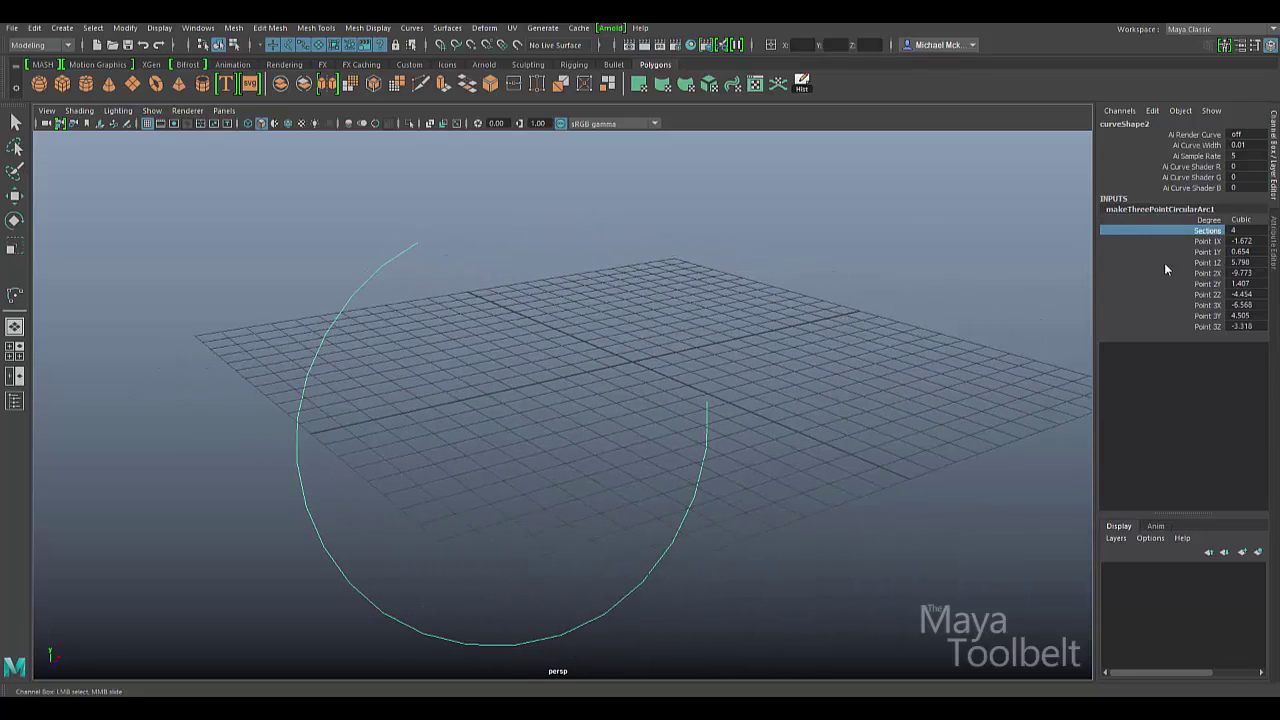
left_click_drag(971, 306, 862, 318, "alt")
left_click_drag(770, 328, 812, 334, "alt")
key("z")
key("w")
Step: Select the makeThreePointCircularArc1 input and activate the Show Manipulator Tool for the arc
middle_click_drag(829, 409, 910, 344, "alt")
double_click(1146, 210)
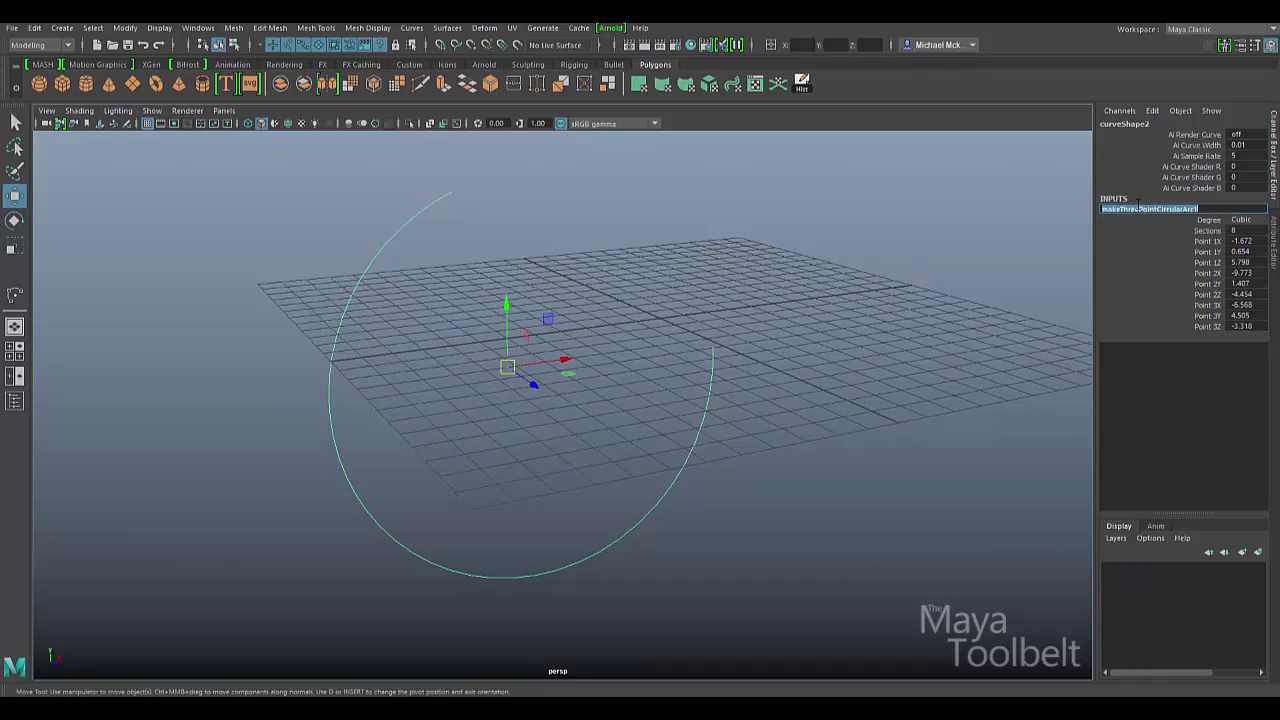
double_click(1168, 209)
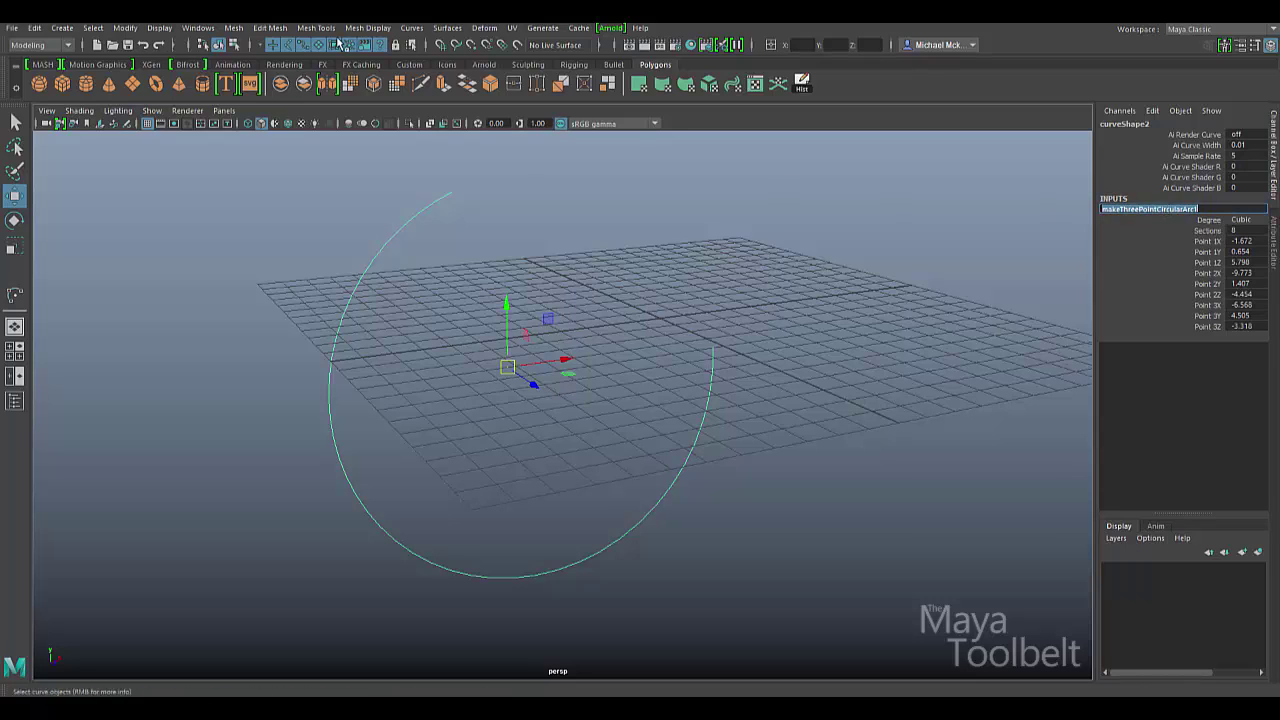
left_click(125, 28)
mouse_move(184, 68)
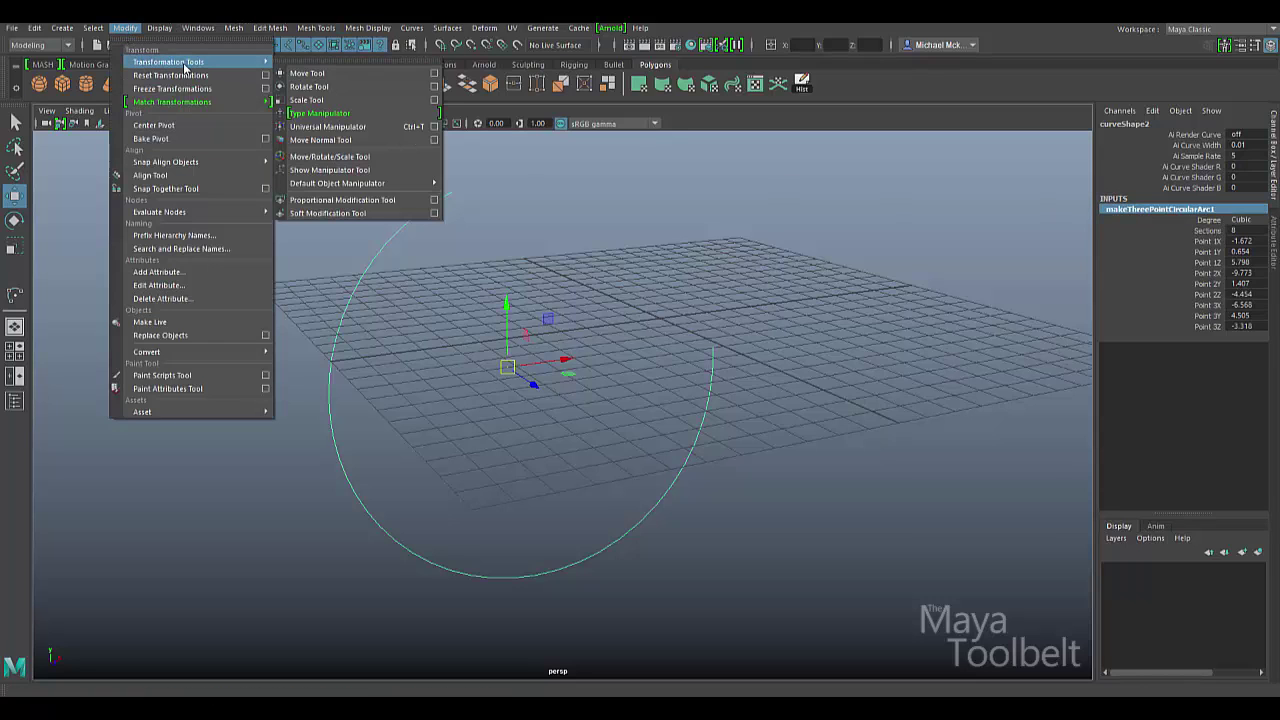
left_click(340, 170)
Step: Move the arc's second point to about (-3.972, -1.108, -1.271) with its handles and return to the Move tool
left_click_drag(647, 276, 638, 322, "alt")
left_click_drag(366, 312, 405, 310)
left_click_drag(531, 346, 744, 282)
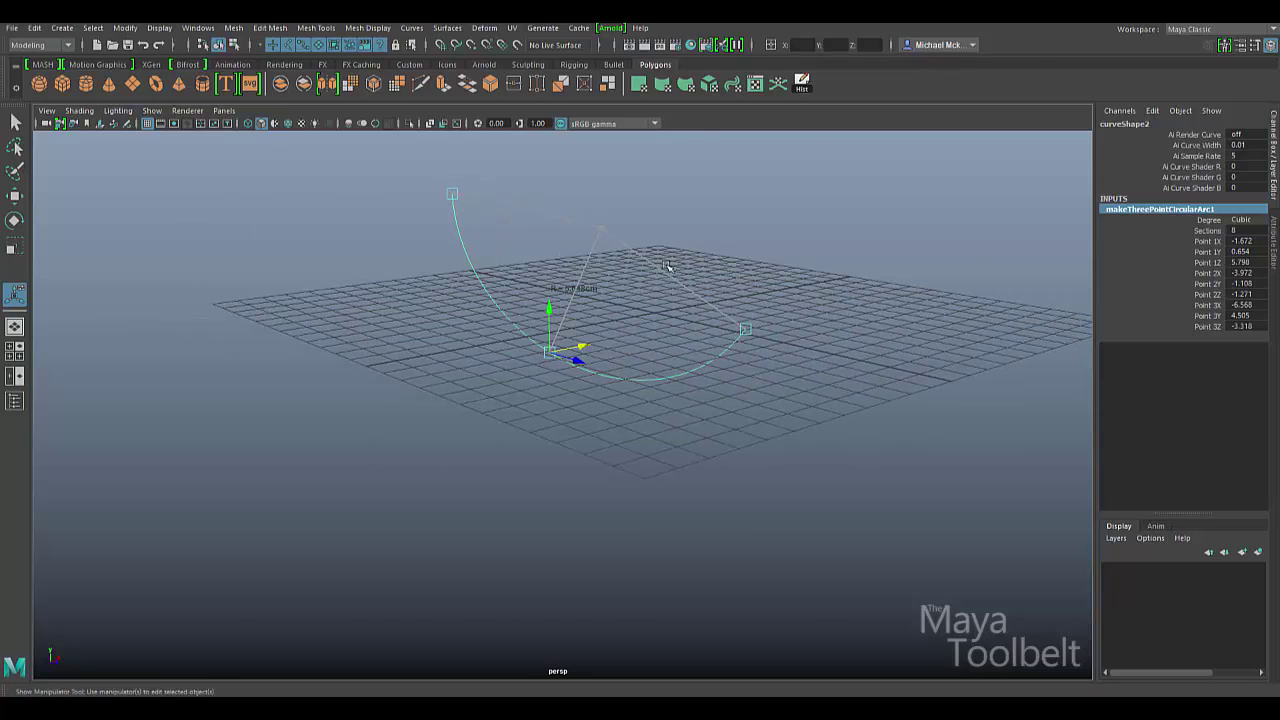
key("q")
mouse_move(650, 328)
left_mouse_down("alt")
mouse_move(746, 306)
mouse_move(651, 297)
mouse_move(491, 331)
mouse_move(665, 337)
left_mouse_up("alt")
key("w")
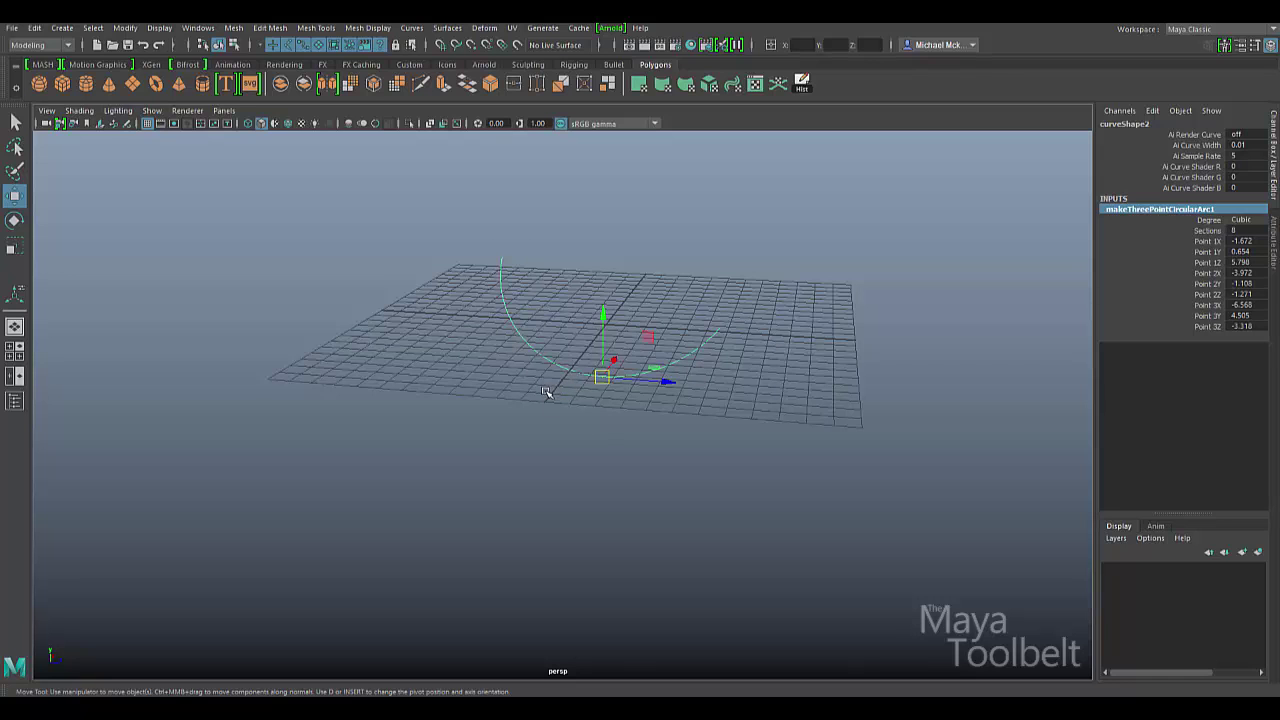
left_click_drag(581, 440, 646, 486, "alt")
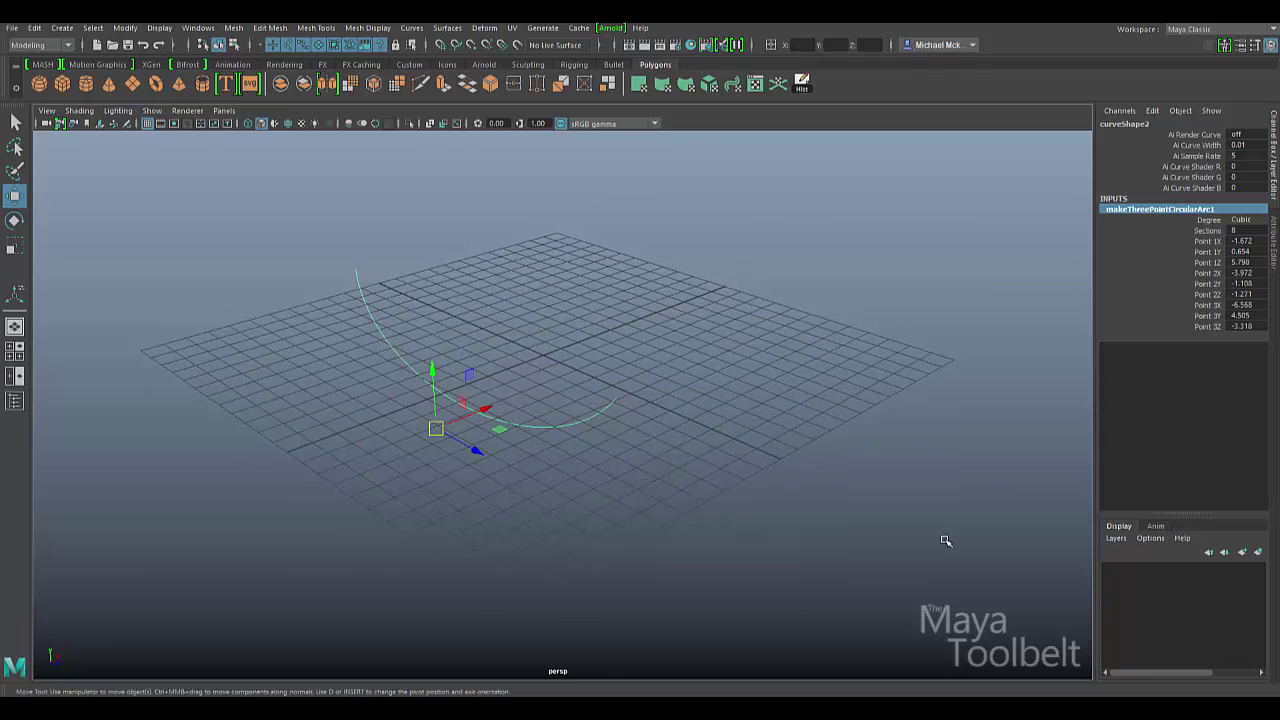